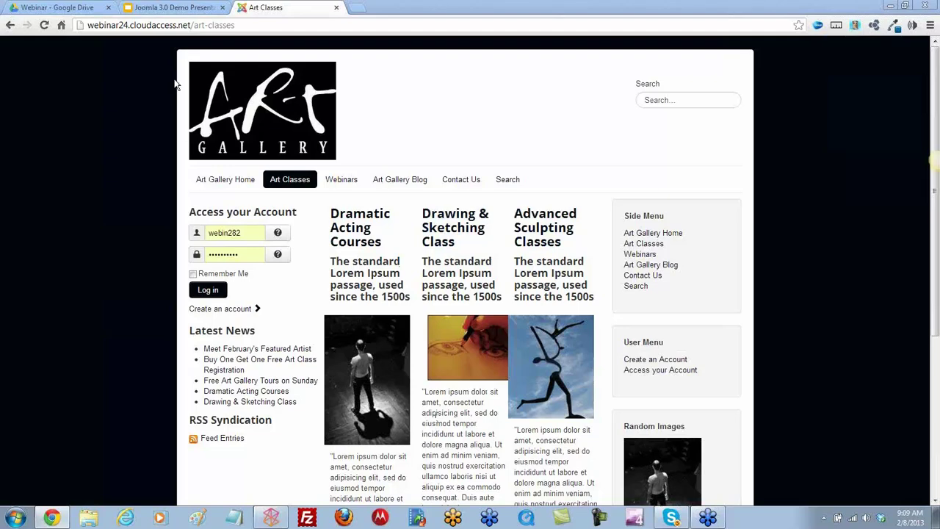
Replace 'art-classes' with 'administrator' in the site address and log in to the back end
{"action": "left_click", "coordinate": [252, 25]}
{"action": "left_click_drag", "start_coordinate": [252, 25], "coordinate": [199, 28]}
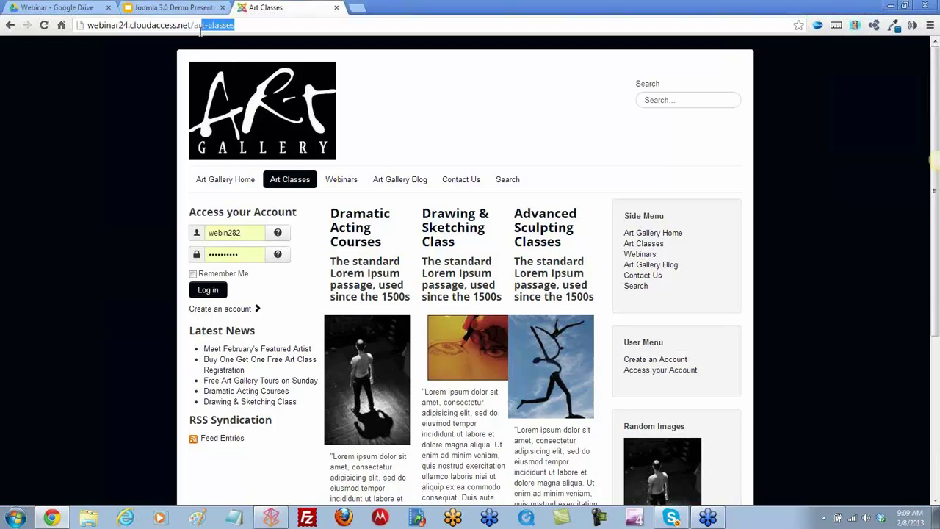
{"action": "type", "text": "administrator"}
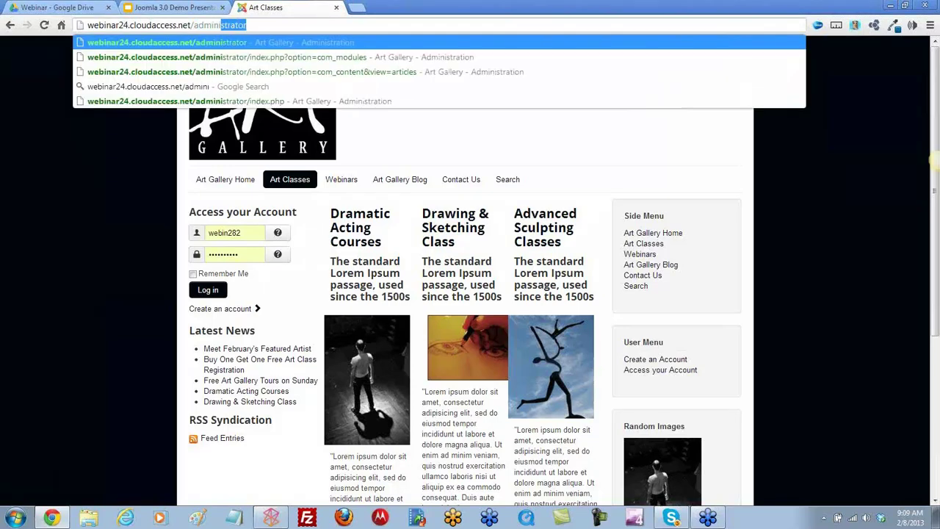
{"action": "key", "text": "Return"}
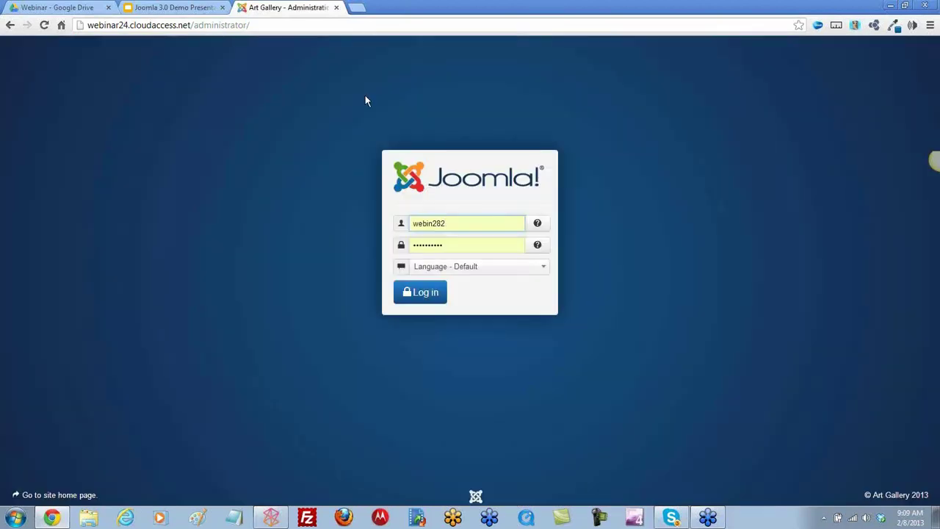
{"action": "left_click", "coordinate": [427, 296]}
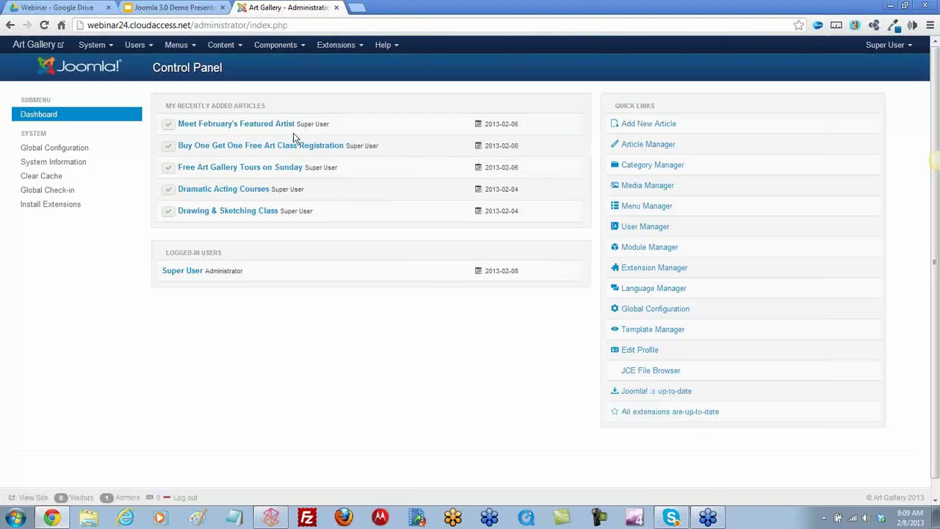
Go to Content > Article Manager and bring up its Options page
{"action": "left_click", "coordinate": [238, 46]}
{"action": "left_click", "coordinate": [248, 69]}
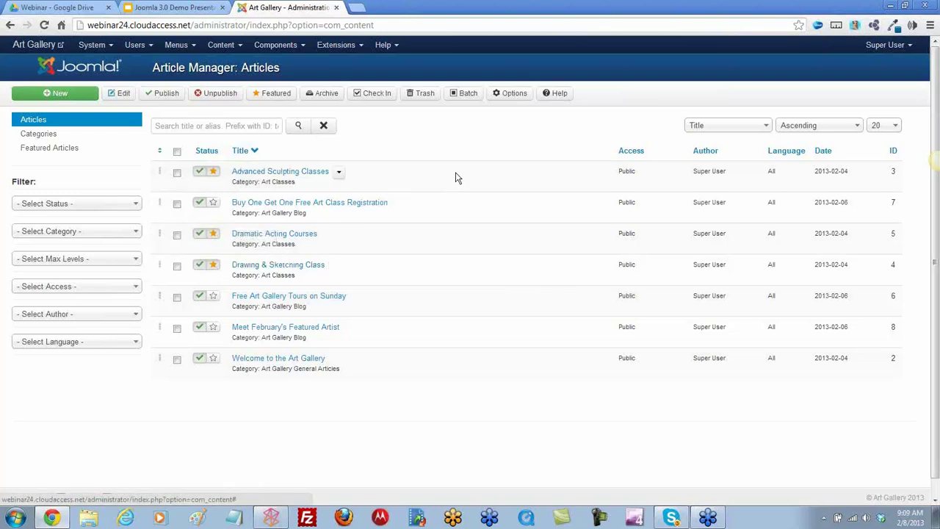
{"action": "left_click", "coordinate": [509, 98]}
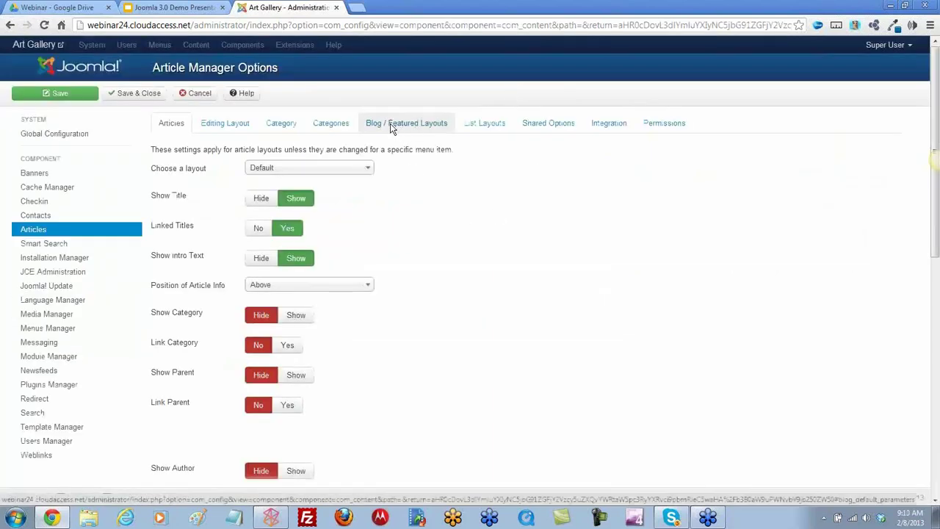
{"action": "left_click", "coordinate": [408, 124]}
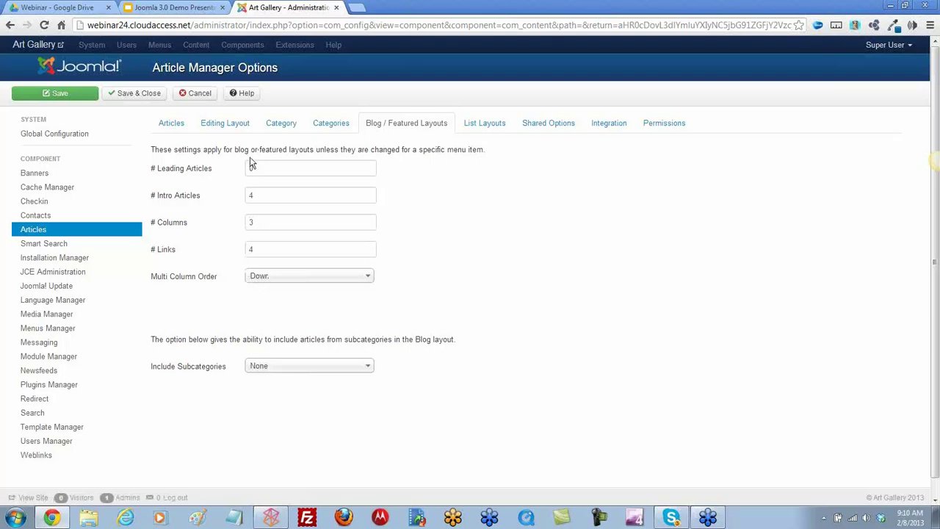
{"action": "left_click", "coordinate": [139, 93]}
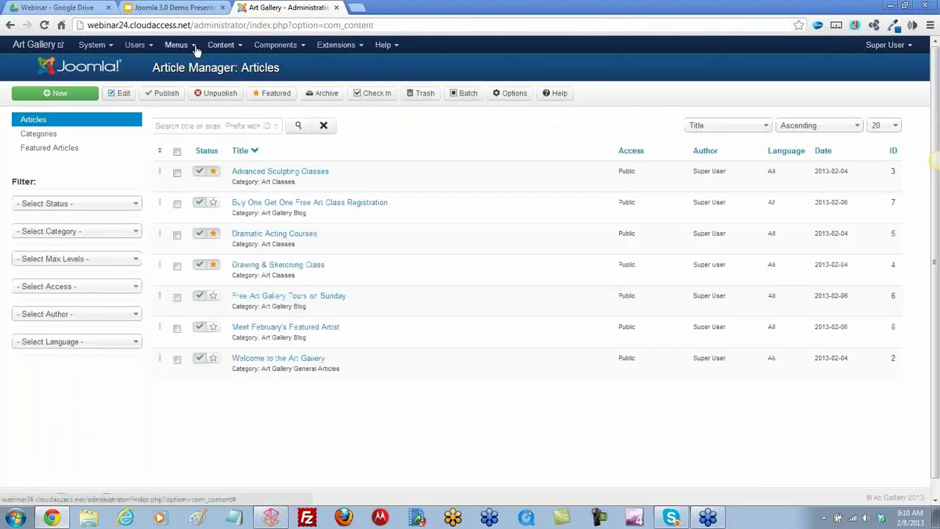
Open the Art Classes Featured Articles item from the Main Menu for editing
{"action": "left_click", "coordinate": [196, 50]}
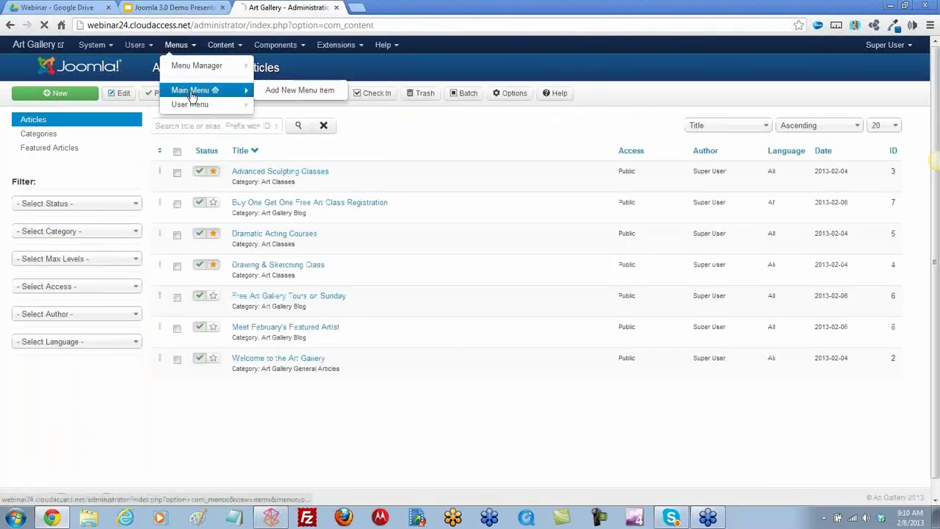
{"action": "left_click", "coordinate": [192, 91]}
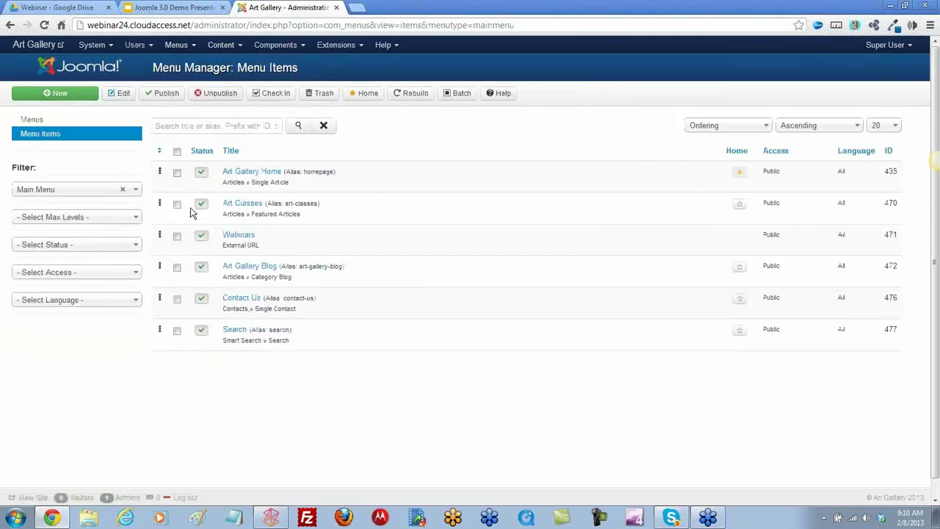
{"action": "left_click_drag", "start_coordinate": [300, 213], "coordinate": [253, 218]}
{"action": "left_click", "coordinate": [242, 205]}
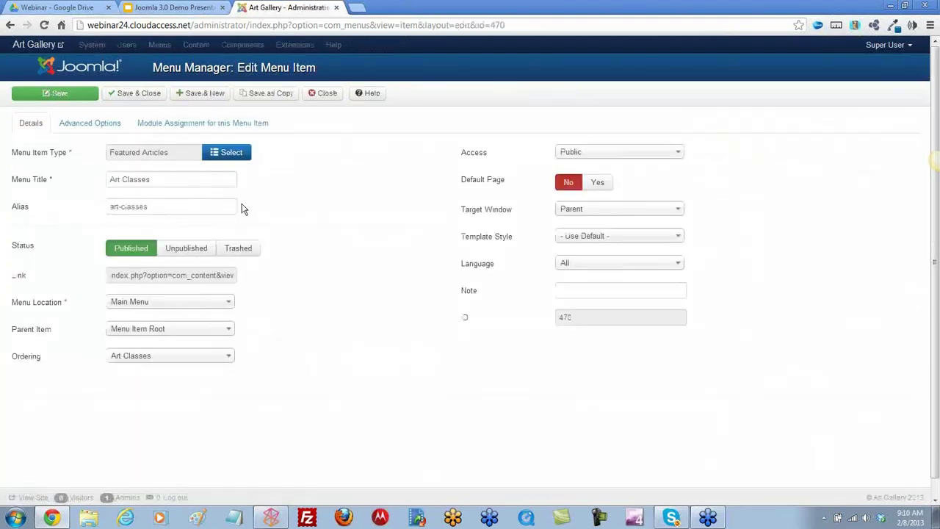
Set # Columns to 1 in Advanced Options and save the menu item
{"action": "left_click", "coordinate": [88, 124]}
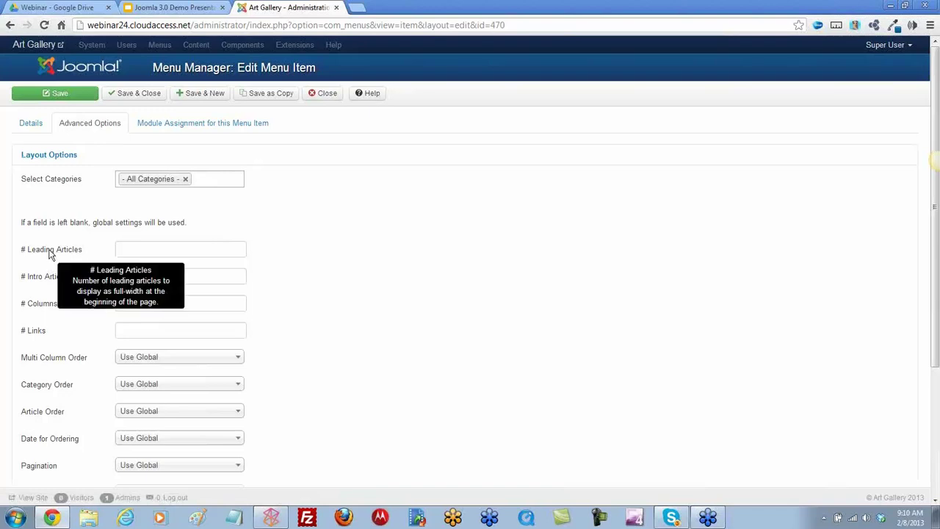
{"action": "left_click", "coordinate": [130, 305]}
{"action": "type", "text": "1"}
{"action": "left_click", "coordinate": [342, 240]}
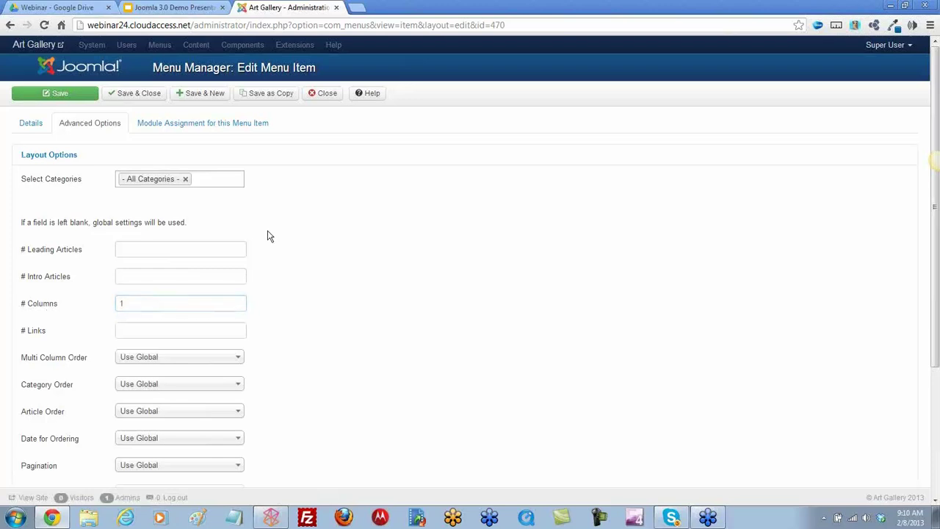
{"action": "left_click", "coordinate": [57, 96]}
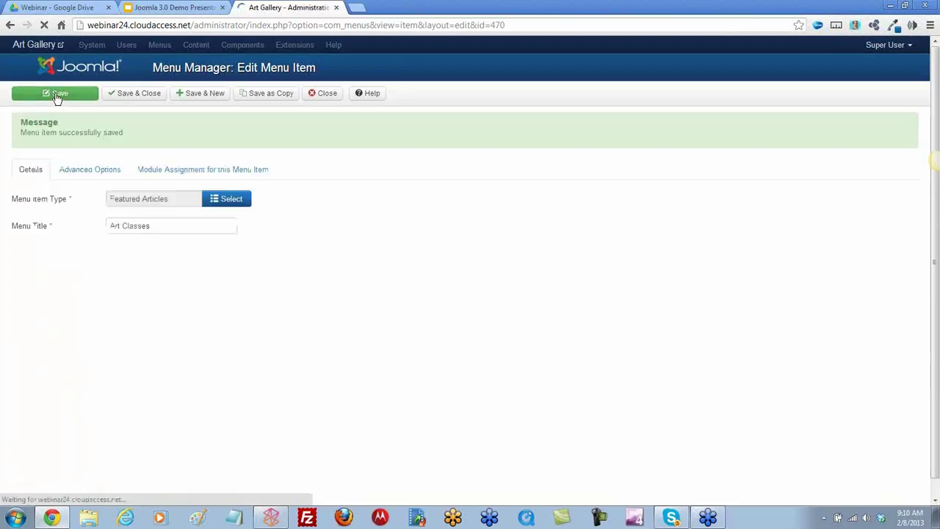
View the one-column Art Classes page on the public site, then return to the menu item editor
{"action": "left_click", "coordinate": [38, 45]}
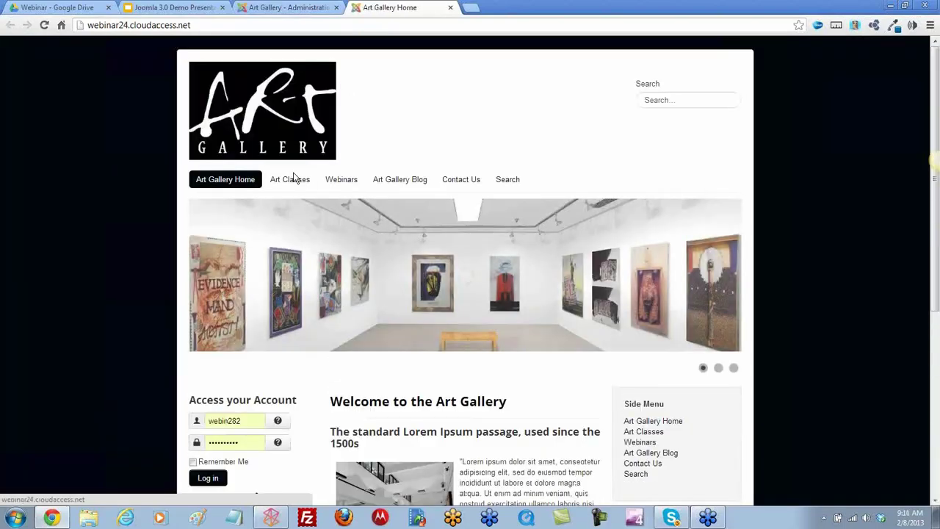
{"action": "left_click", "coordinate": [291, 179]}
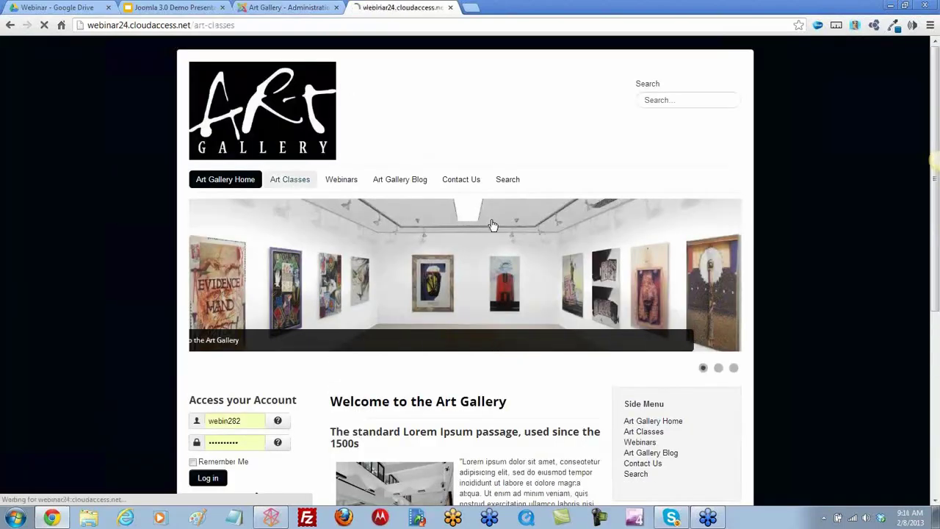
{"action": "scroll", "coordinate": [511, 231], "scroll_direction": "down", "scroll_amount": 2}
{"action": "scroll", "coordinate": [512, 231], "scroll_direction": "down", "scroll_amount": 4}
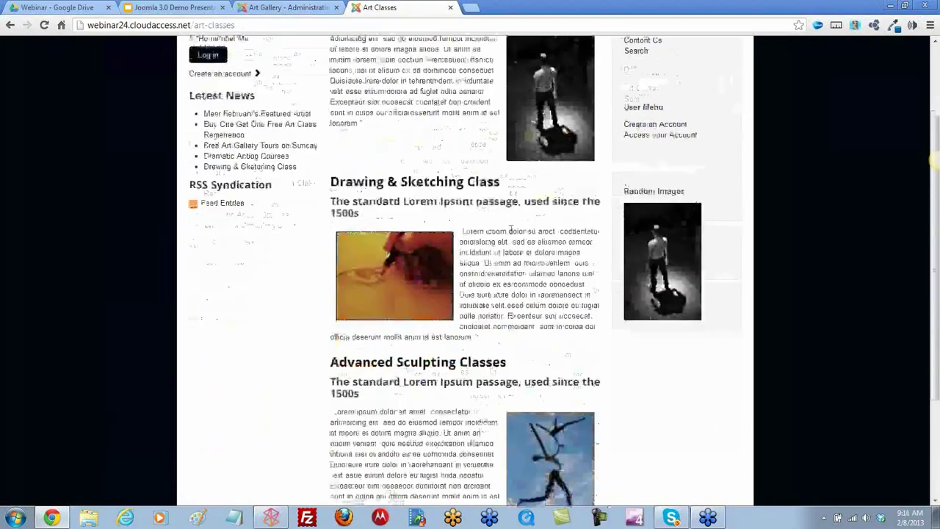
{"action": "scroll", "coordinate": [512, 235], "scroll_direction": "up", "scroll_amount": 4}
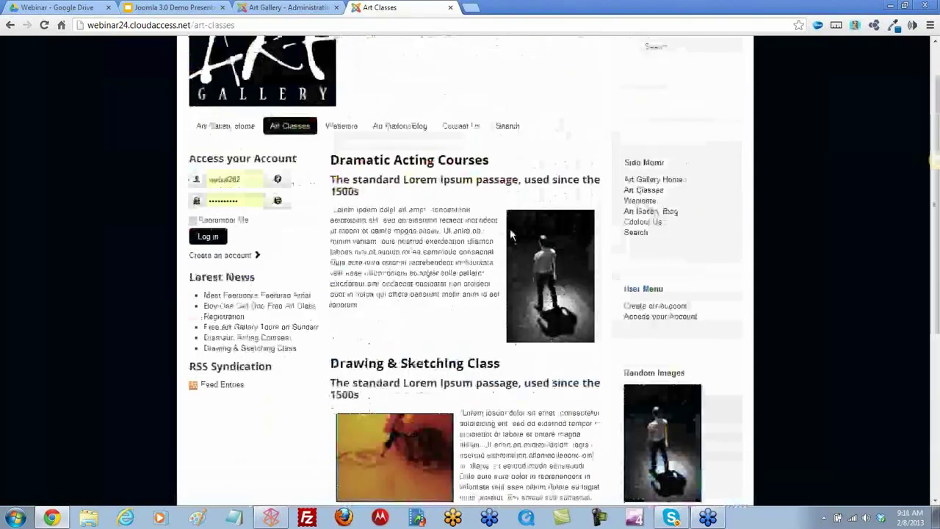
{"action": "scroll", "coordinate": [415, 211], "scroll_direction": "down", "scroll_amount": 2}
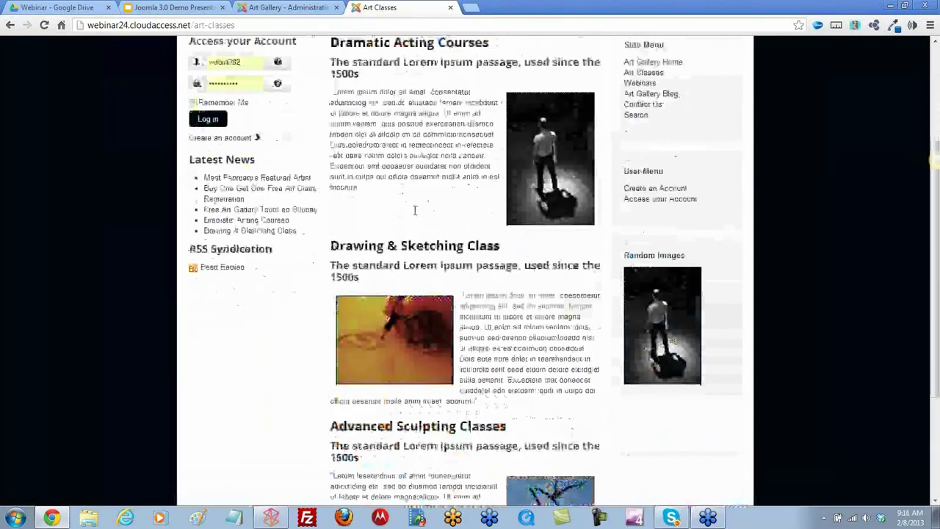
{"action": "left_click", "coordinate": [283, 8]}
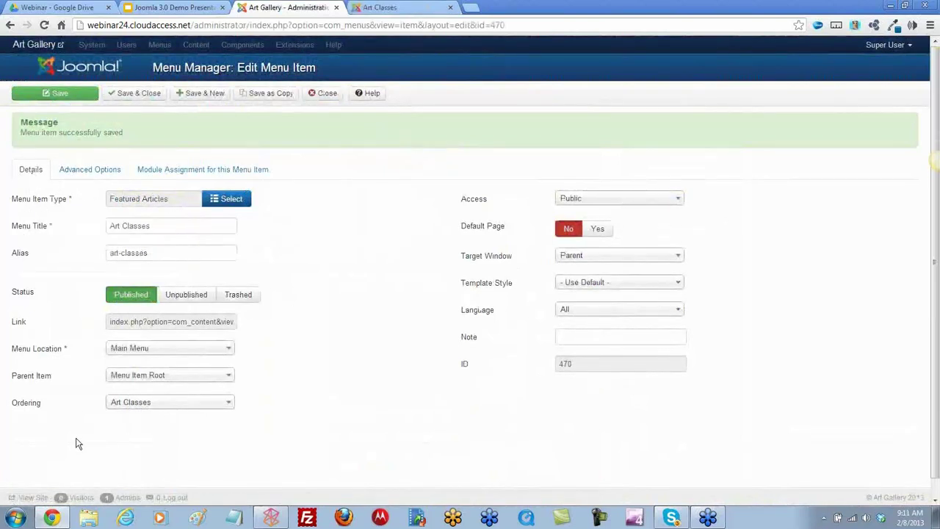
Check the menu position choices but leave the Art Classes position unchanged
{"action": "mouse_move", "coordinate": [31, 408]}
{"action": "left_click", "coordinate": [230, 405]}
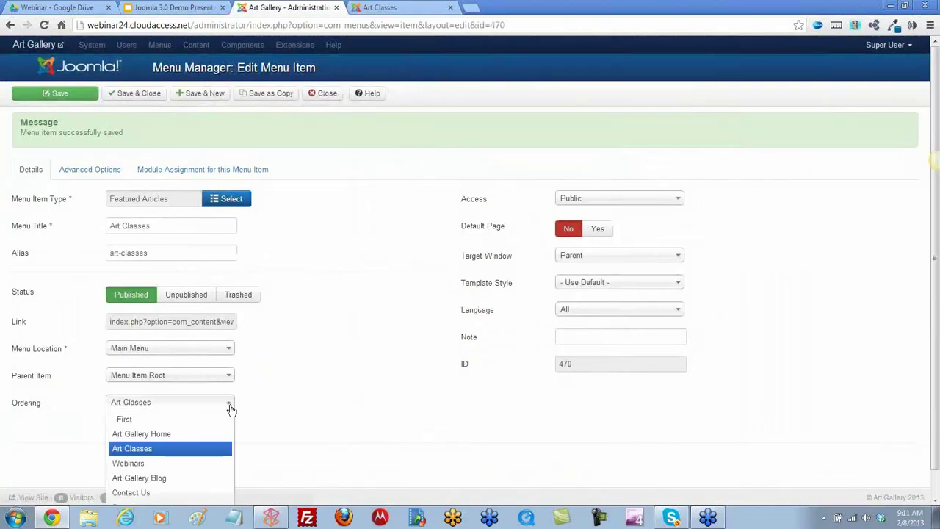
{"action": "scroll", "coordinate": [268, 408], "scroll_direction": "down", "scroll_amount": 1}
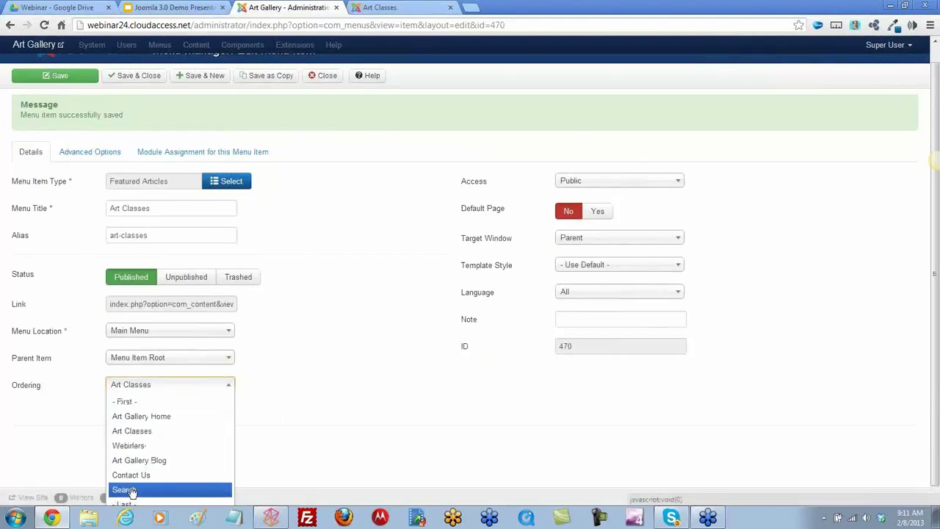
{"action": "left_click", "coordinate": [291, 380]}
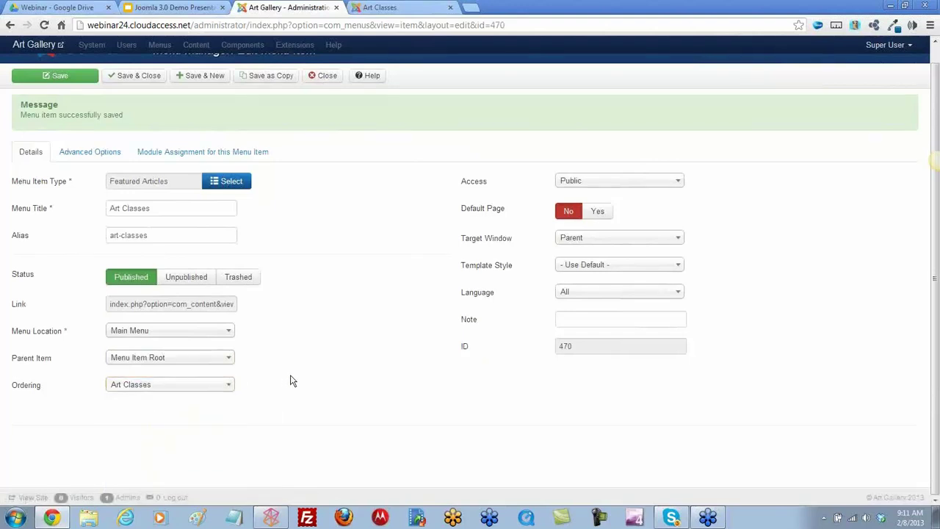
Set Article Order to Featured Articles Order in Advanced Options and save
{"action": "left_click", "coordinate": [85, 152]}
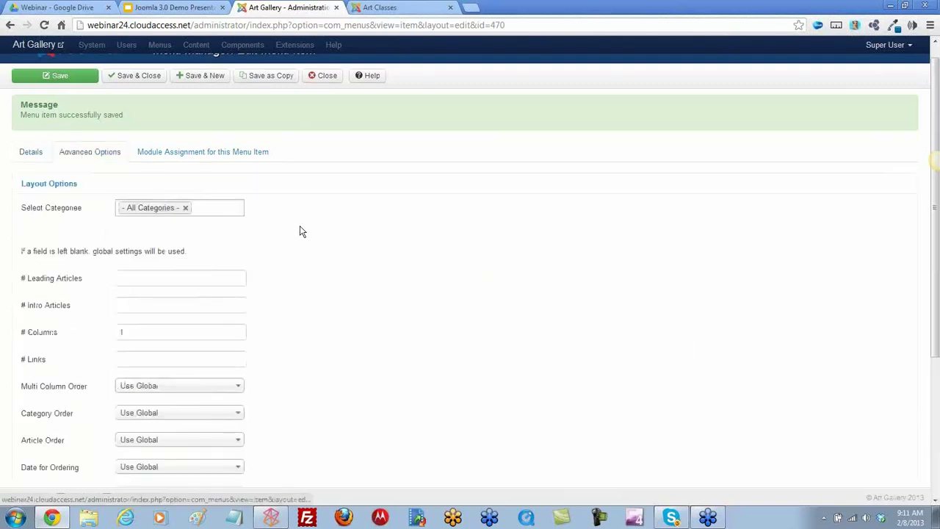
{"action": "scroll", "coordinate": [302, 233], "scroll_direction": "down", "scroll_amount": 2}
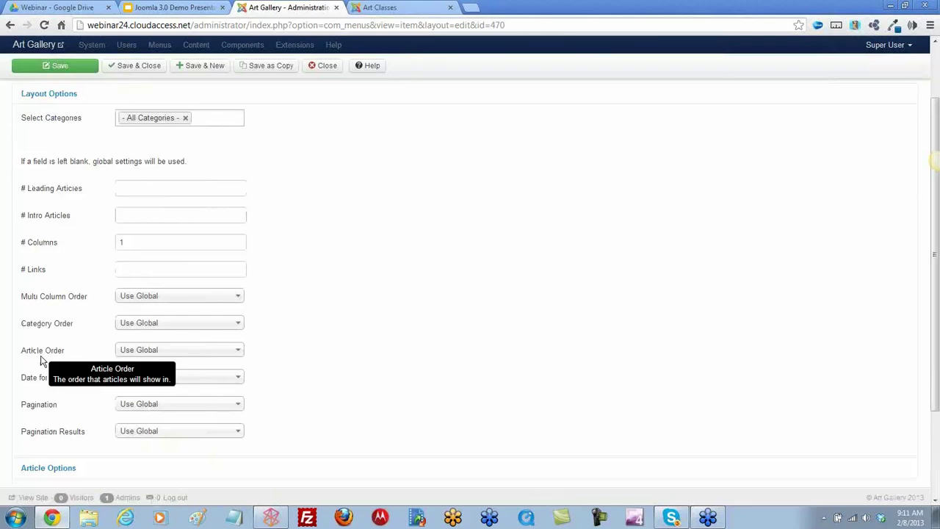
{"action": "left_click", "coordinate": [232, 353]}
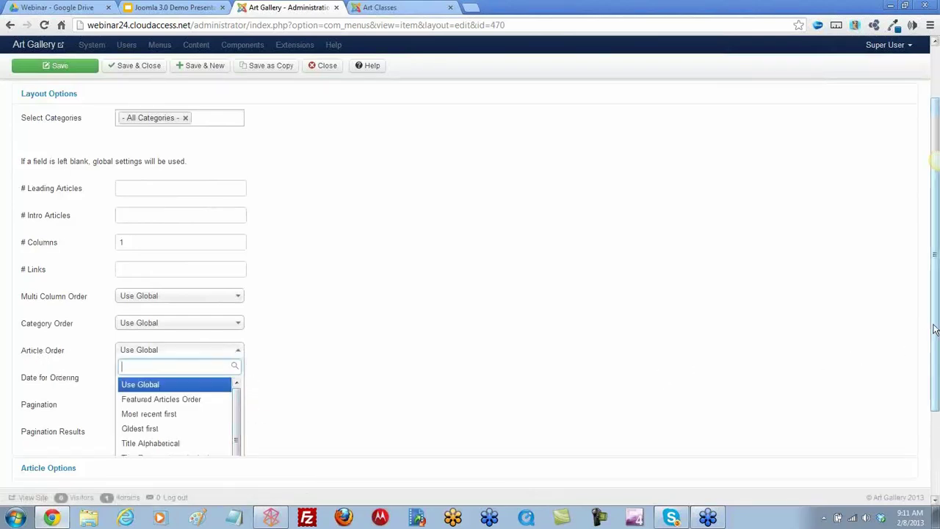
{"action": "scroll", "coordinate": [936, 333], "scroll_direction": "down", "scroll_amount": 3}
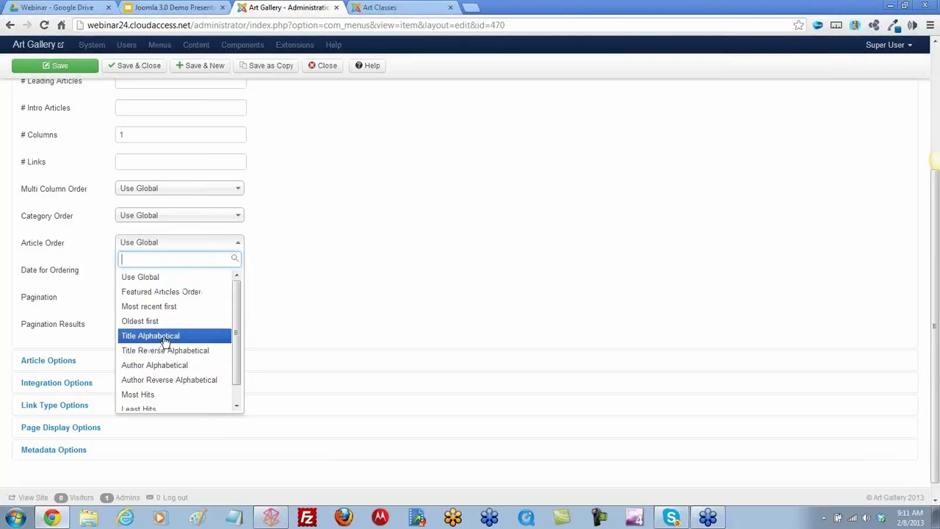
{"action": "left_click_drag", "start_coordinate": [232, 331], "coordinate": [192, 283]}
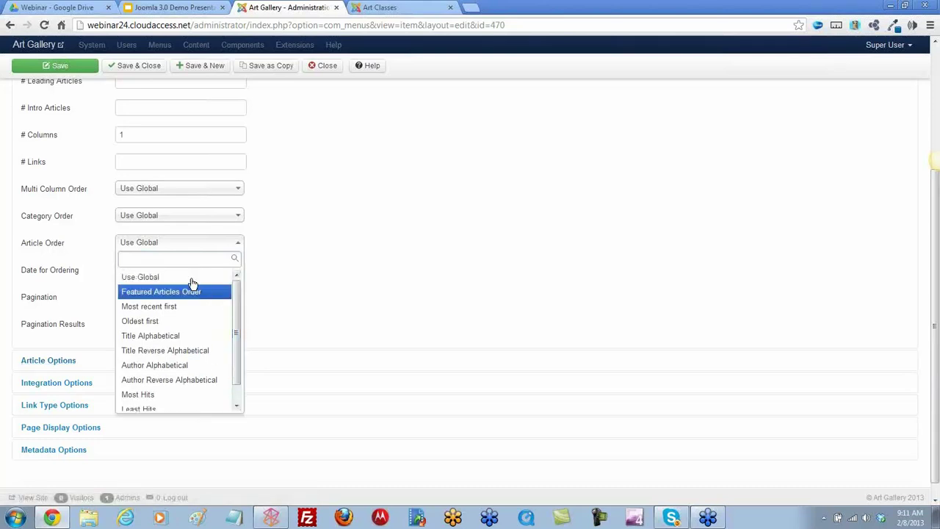
{"action": "left_click", "coordinate": [147, 294]}
{"action": "key", "text": "Return"}
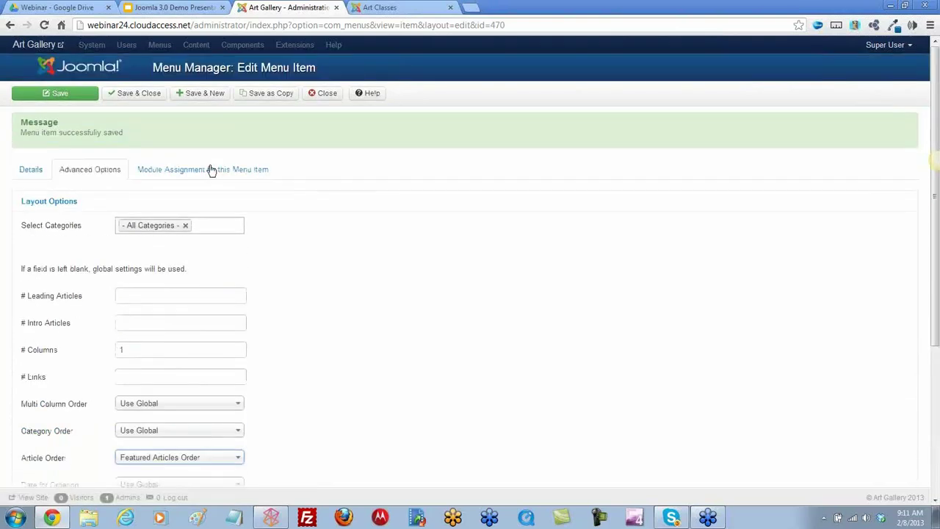
{"action": "left_click", "coordinate": [61, 97]}
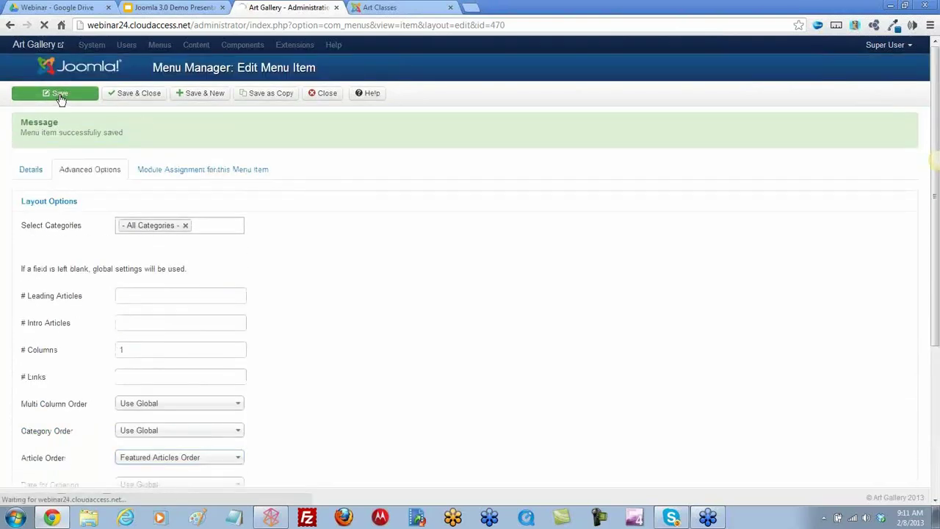
Reload Art Classes to see Drawing & Sketching Class first, then save and close the menu item
{"action": "left_click", "coordinate": [376, 8]}
{"action": "left_click", "coordinate": [44, 26]}
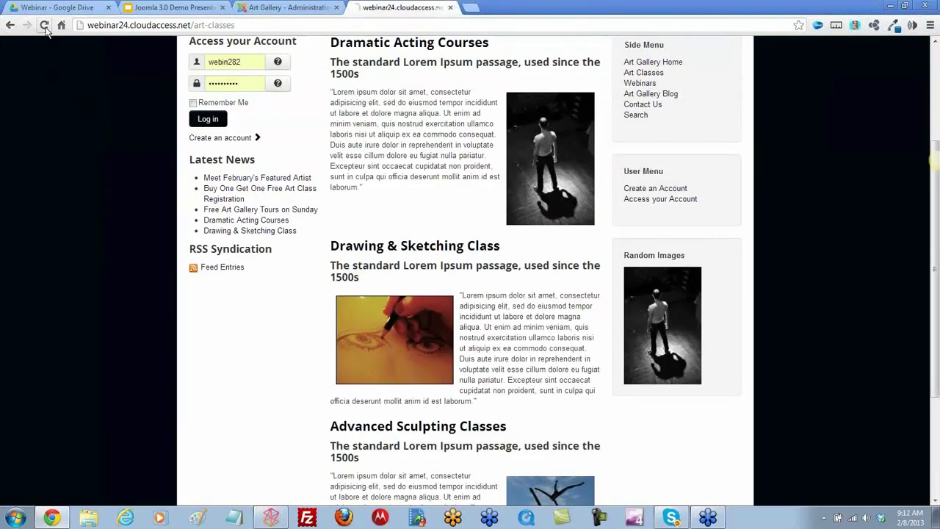
{"action": "scroll", "coordinate": [476, 239], "scroll_direction": "up", "scroll_amount": 3}
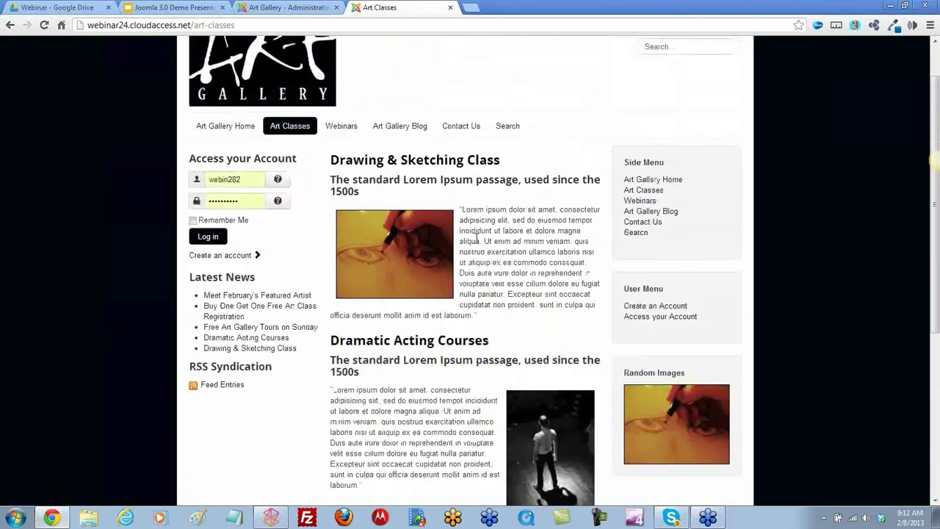
{"action": "scroll", "coordinate": [455, 234], "scroll_direction": "down", "scroll_amount": 5}
{"action": "scroll", "coordinate": [451, 233], "scroll_direction": "up", "scroll_amount": 3}
{"action": "scroll", "coordinate": [411, 371], "scroll_direction": "down", "scroll_amount": 2}
{"action": "scroll", "coordinate": [411, 374], "scroll_direction": "down", "scroll_amount": 1}
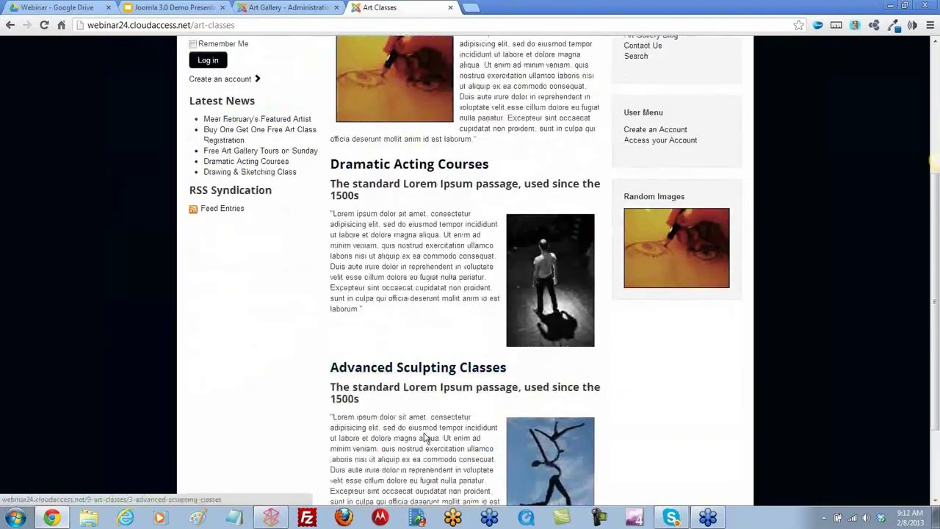
{"action": "scroll", "coordinate": [430, 376], "scroll_direction": "up", "scroll_amount": 3}
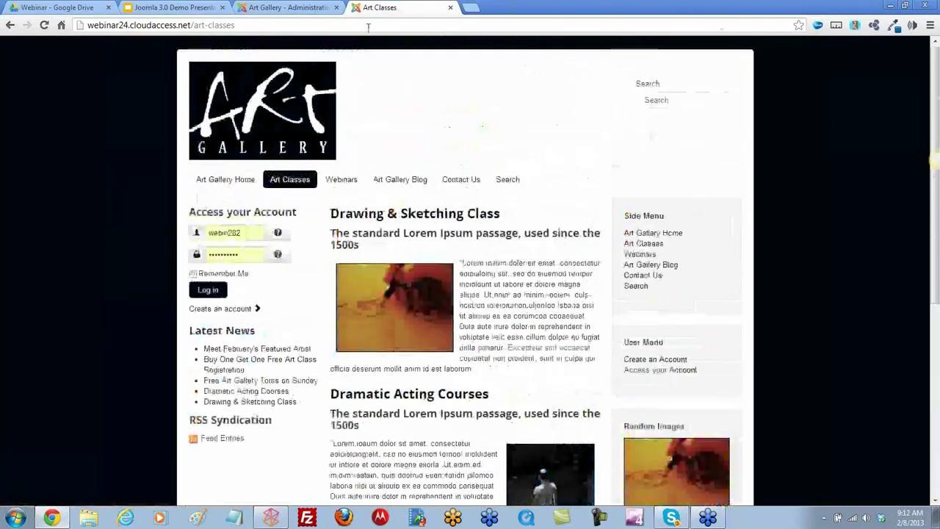
{"action": "left_click", "coordinate": [301, 7]}
{"action": "left_click", "coordinate": [150, 95]}
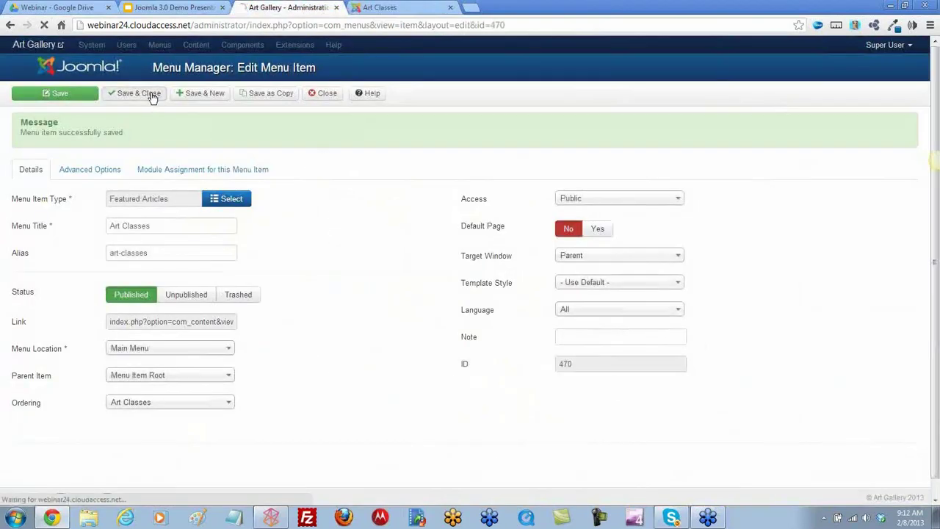
Open the Article Manager list and look through the status filter choices
{"action": "left_click", "coordinate": [222, 45]}
{"action": "left_click", "coordinate": [236, 64]}
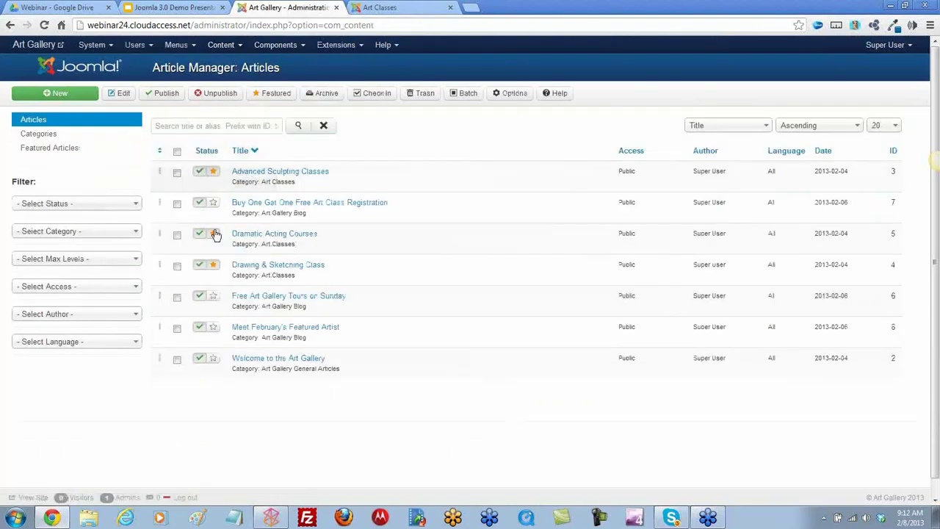
{"action": "left_click", "coordinate": [128, 209]}
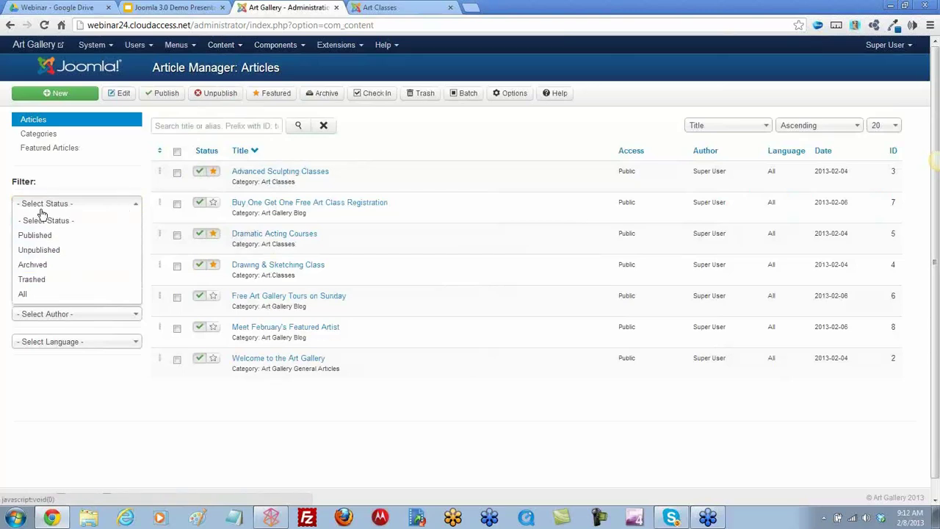
{"action": "left_click", "coordinate": [282, 425]}
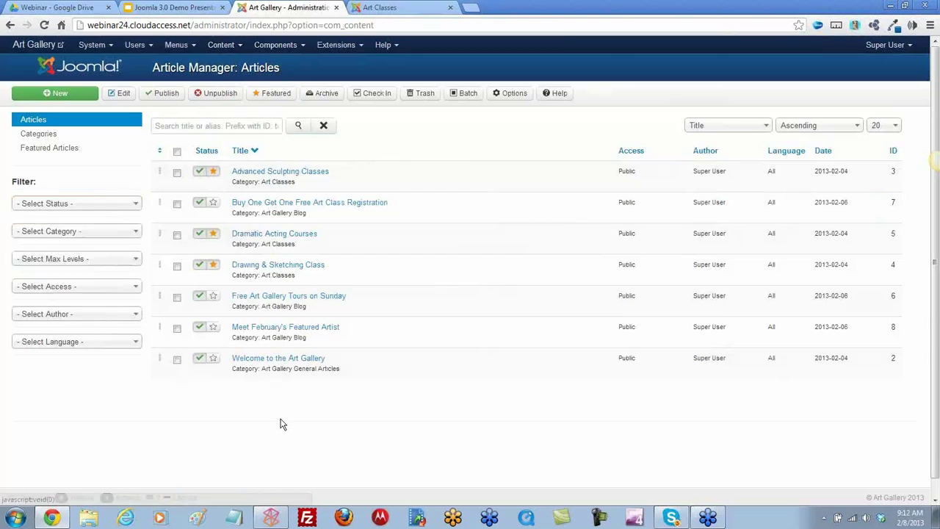
Try Featured with no articles selected and dismiss the no-selection warning
{"action": "mouse_move", "coordinate": [397, 375]}
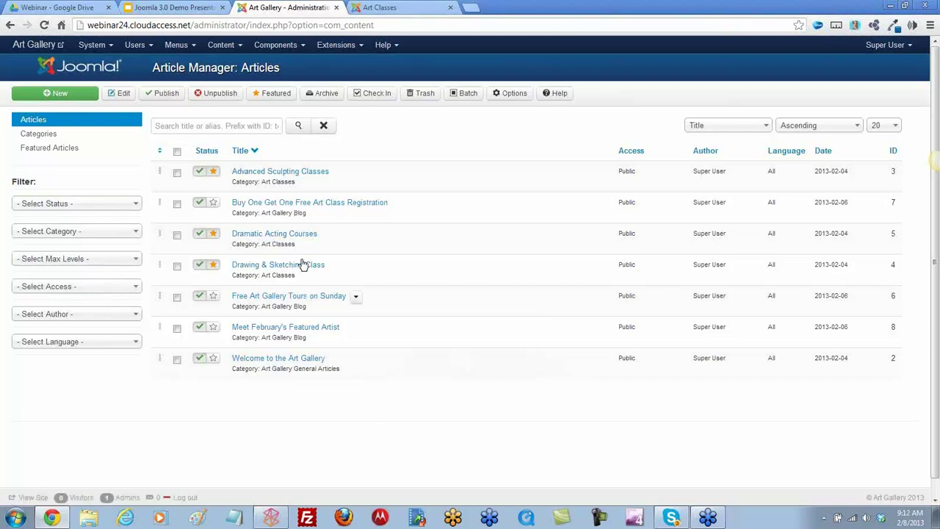
{"action": "mouse_move", "coordinate": [272, 179]}
{"action": "left_click", "coordinate": [276, 95]}
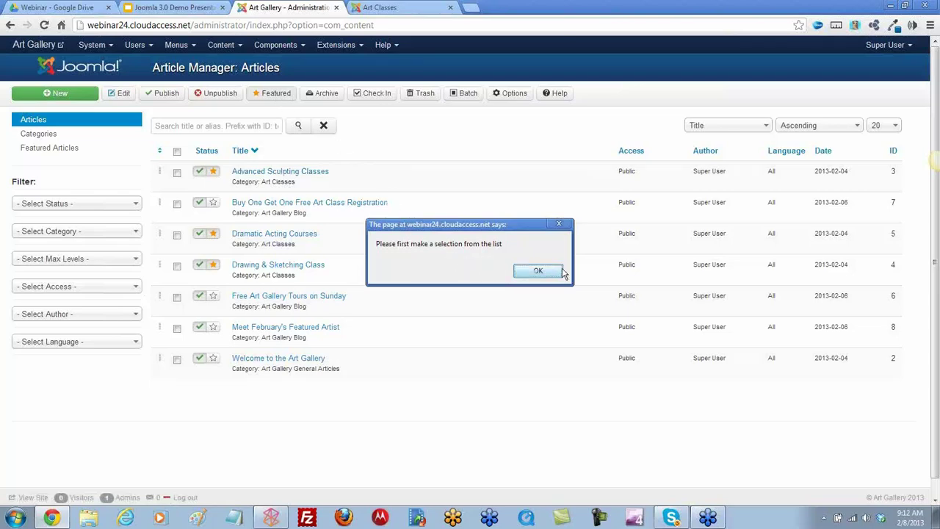
{"action": "left_click", "coordinate": [538, 271]}
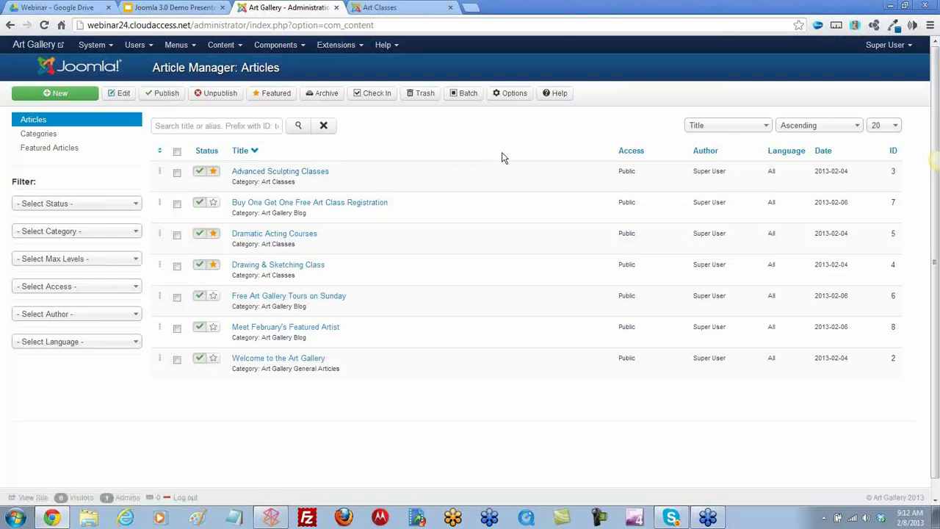
Clear the sort direction setting and tick the Advanced Sculpting Classes article
{"action": "left_click", "coordinate": [857, 126]}
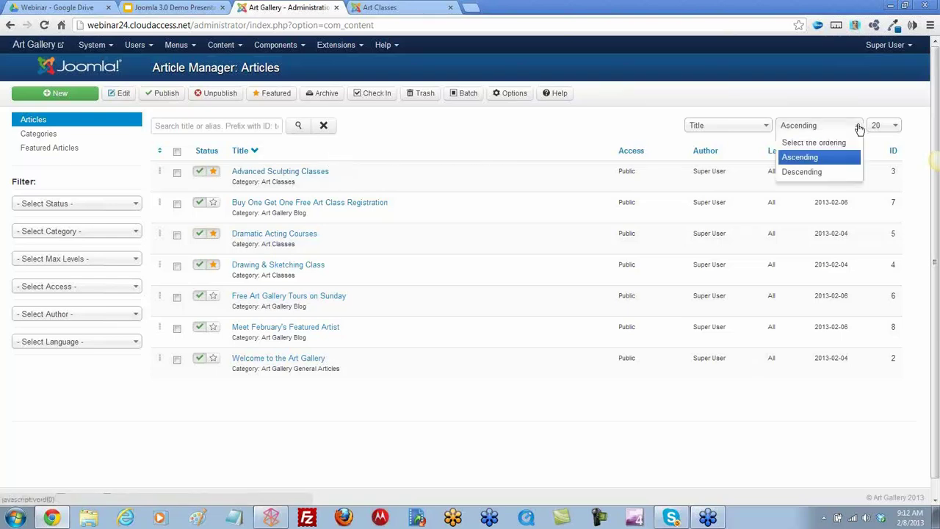
{"action": "left_click", "coordinate": [826, 143]}
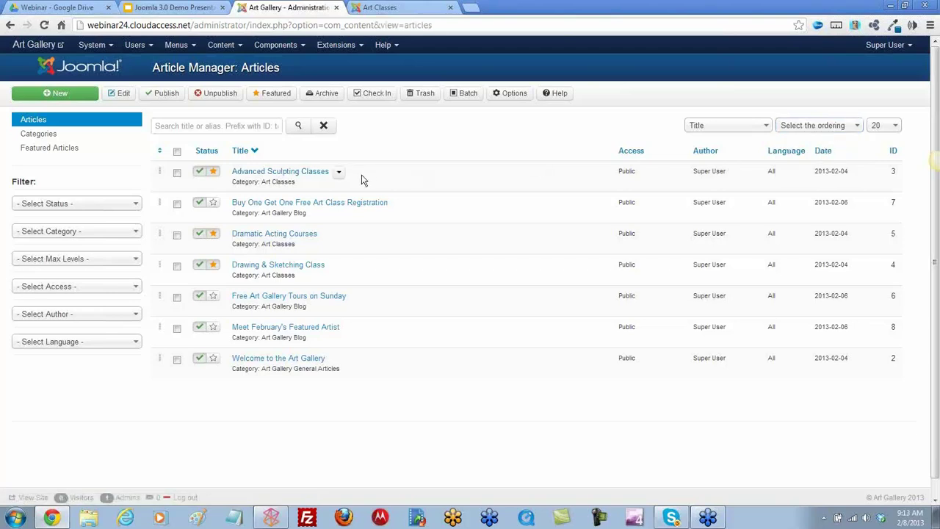
{"action": "left_click_drag", "start_coordinate": [197, 186], "coordinate": [190, 191]}
{"action": "left_click", "coordinate": [544, 128]}
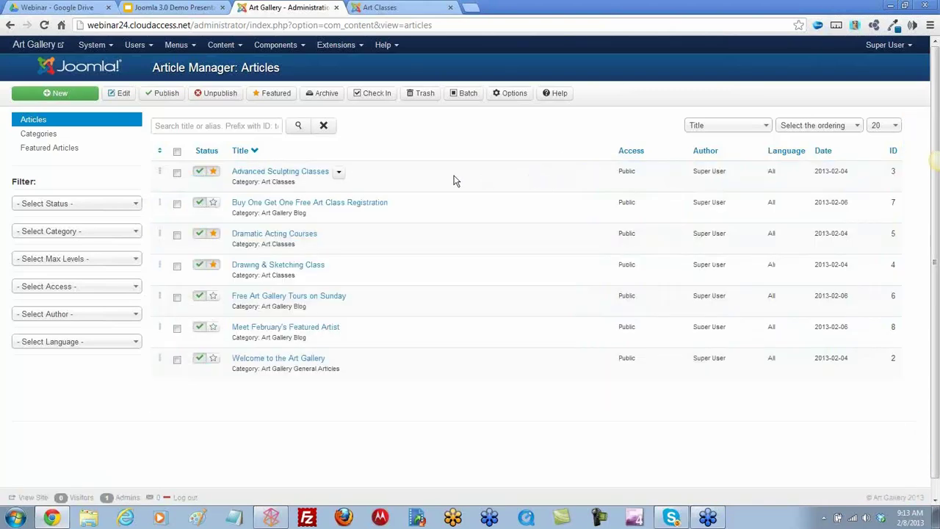
{"action": "left_click", "coordinate": [338, 174]}
{"action": "left_click", "coordinate": [407, 164]}
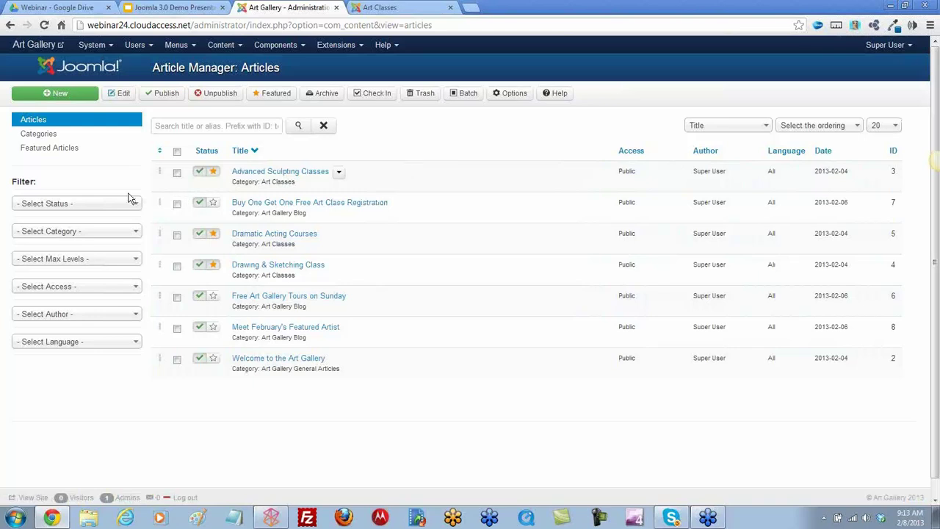
{"action": "left_click", "coordinate": [177, 174]}
{"action": "mouse_move", "coordinate": [360, 180]}
{"action": "left_click_drag", "start_coordinate": [164, 183], "coordinate": [164, 237]}
{"action": "left_click", "coordinate": [326, 138]}
Sort the articles by Ordering and drag Dramatic Acting Courses to the top
{"action": "left_click", "coordinate": [160, 153]}
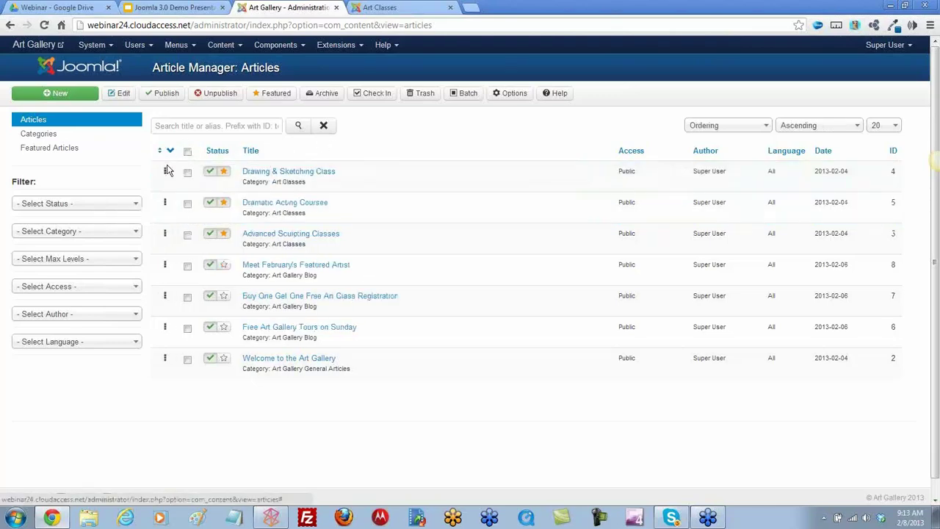
{"action": "left_click_drag", "start_coordinate": [171, 180], "coordinate": [163, 151]}
{"action": "left_click", "coordinate": [163, 151]}
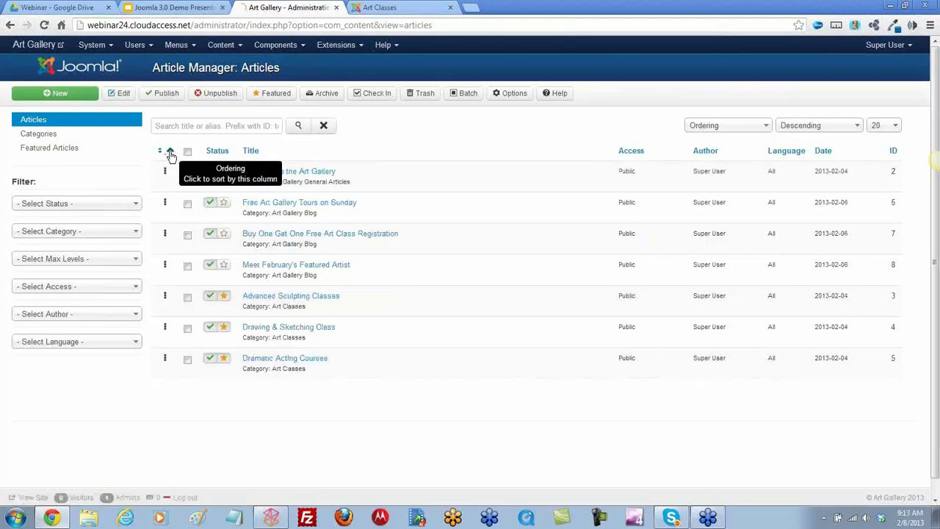
{"action": "left_click", "coordinate": [169, 152]}
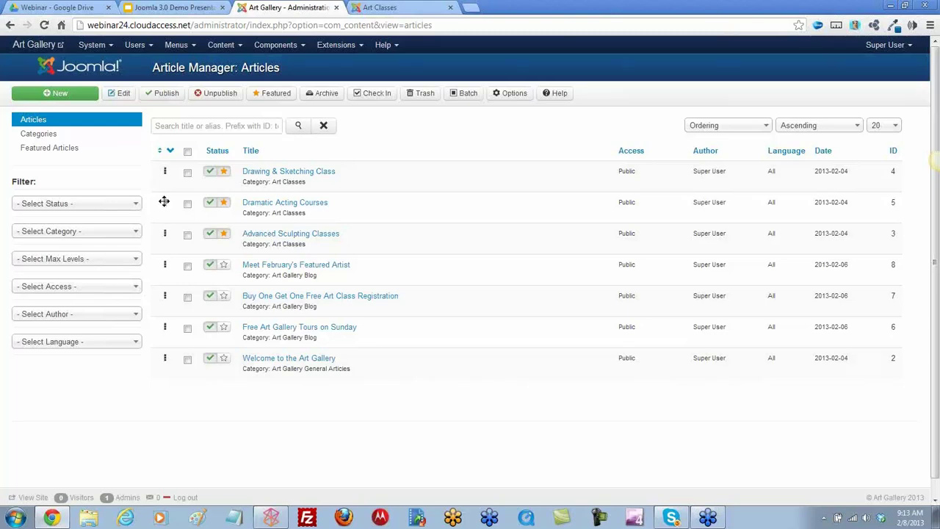
{"action": "mouse_move", "coordinate": [165, 197]}
{"action": "left_mouse_down"}
{"action": "mouse_move", "coordinate": [160, 172]}
{"action": "mouse_move", "coordinate": [163, 231]}
{"action": "mouse_move", "coordinate": [164, 197]}
{"action": "left_mouse_up"}
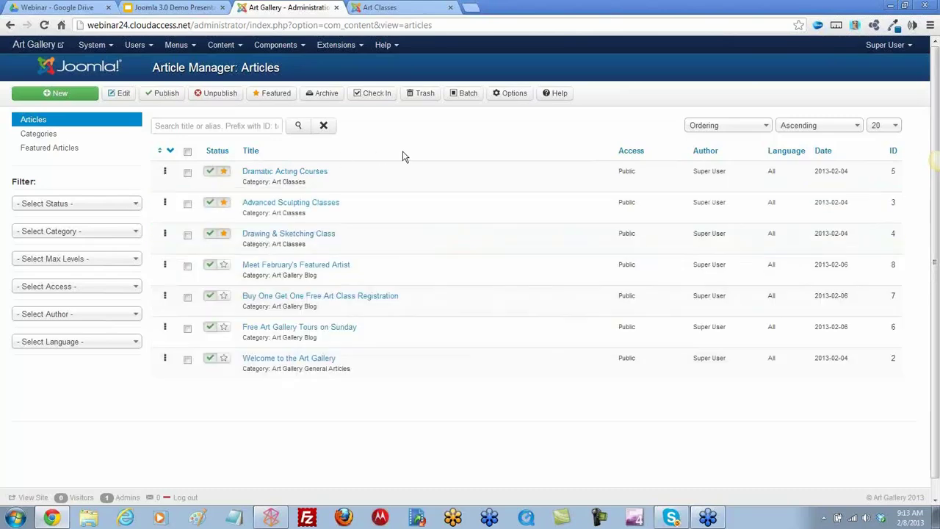
{"action": "left_click", "coordinate": [170, 153]}
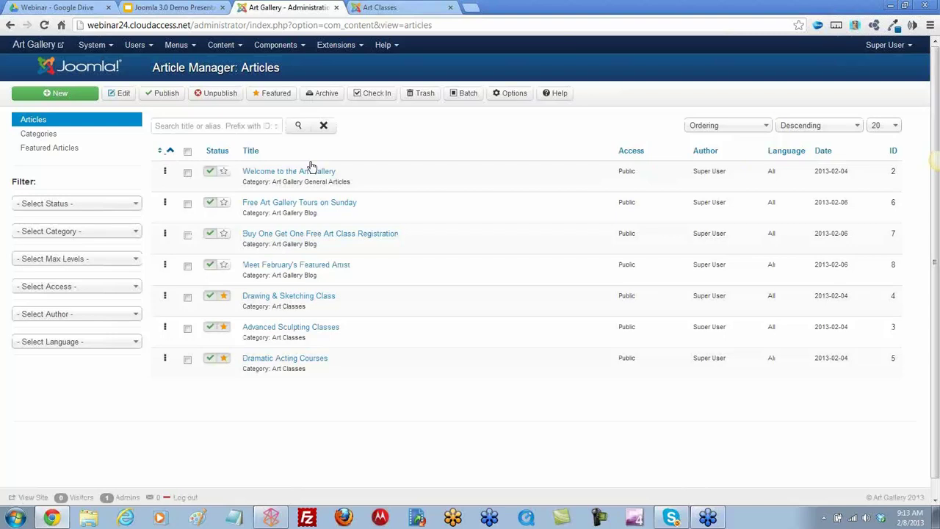
{"action": "left_click", "coordinate": [162, 153]}
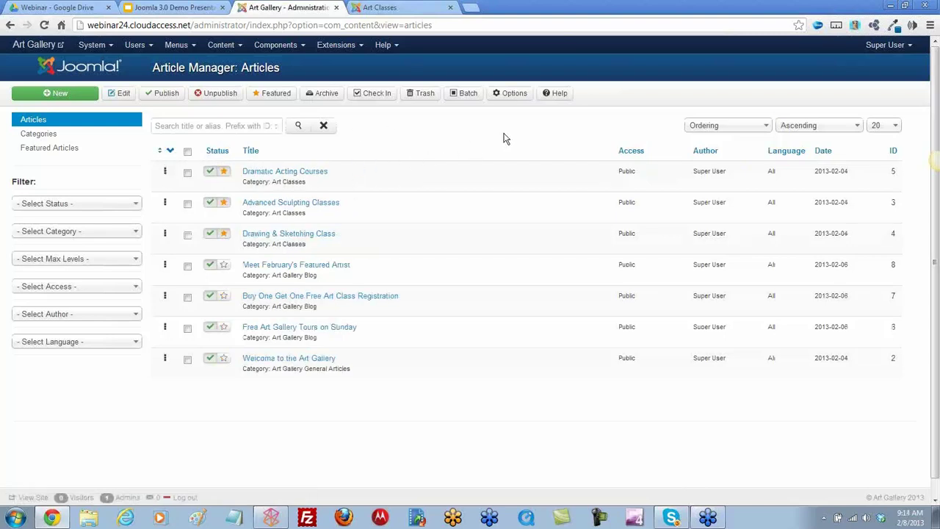
{"action": "left_click", "coordinate": [386, 9]}
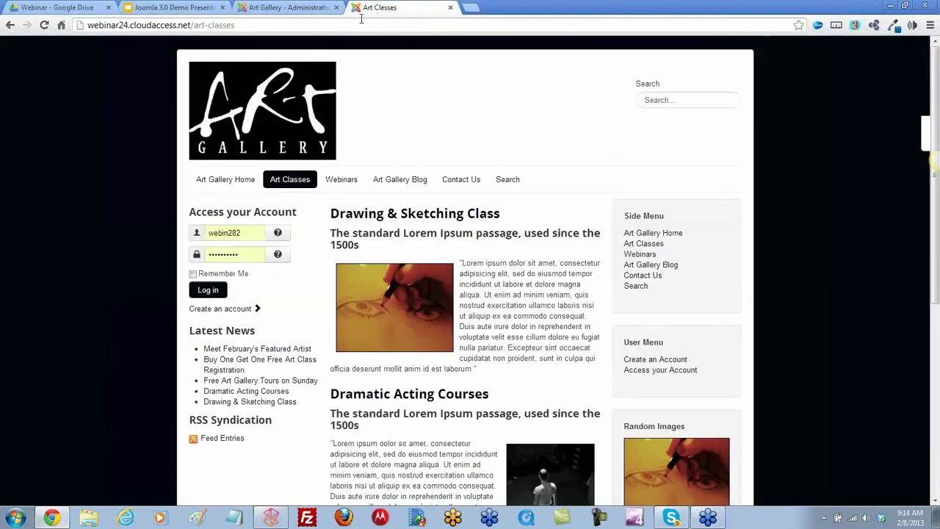
{"action": "left_click", "coordinate": [44, 25]}
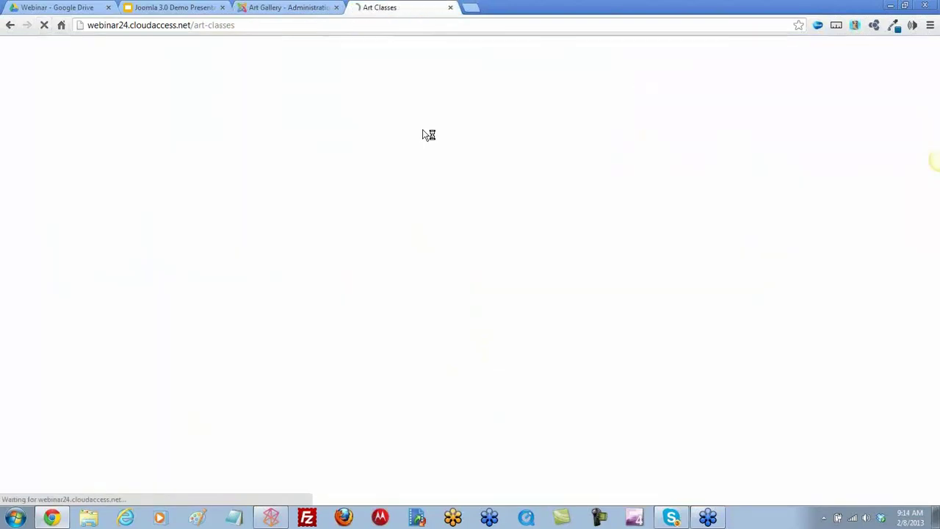
{"action": "scroll", "coordinate": [517, 178], "scroll_direction": "down", "scroll_amount": 4}
{"action": "scroll", "coordinate": [519, 175], "scroll_direction": "up", "scroll_amount": 2}
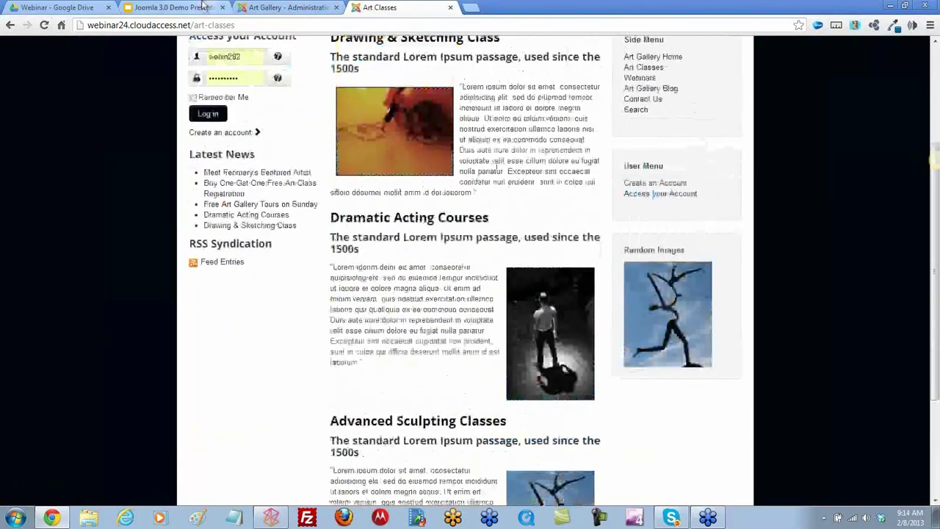
{"action": "left_click", "coordinate": [286, 9]}
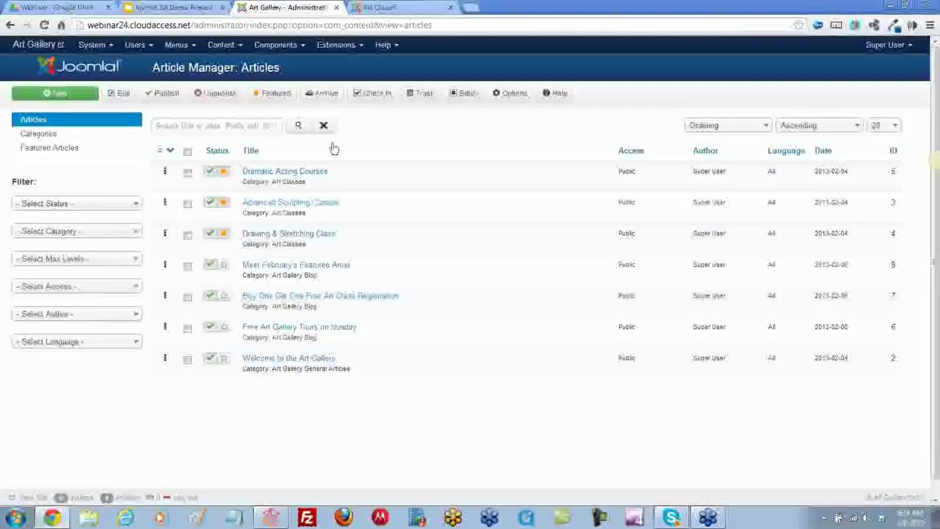
Drag Advanced Sculpting Classes to the top and Dramatic Acting Courses to third, then reload Art Classes
{"action": "left_click", "coordinate": [167, 152]}
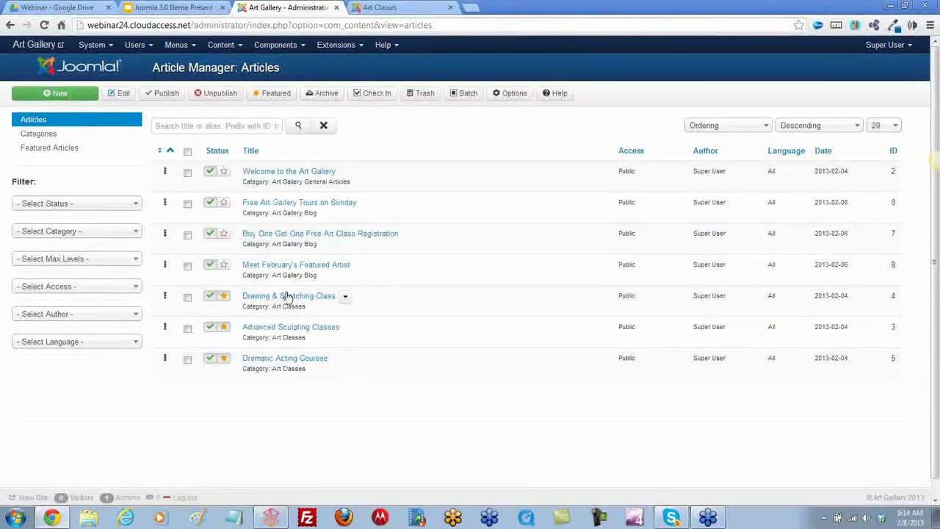
{"action": "left_click", "coordinate": [170, 151]}
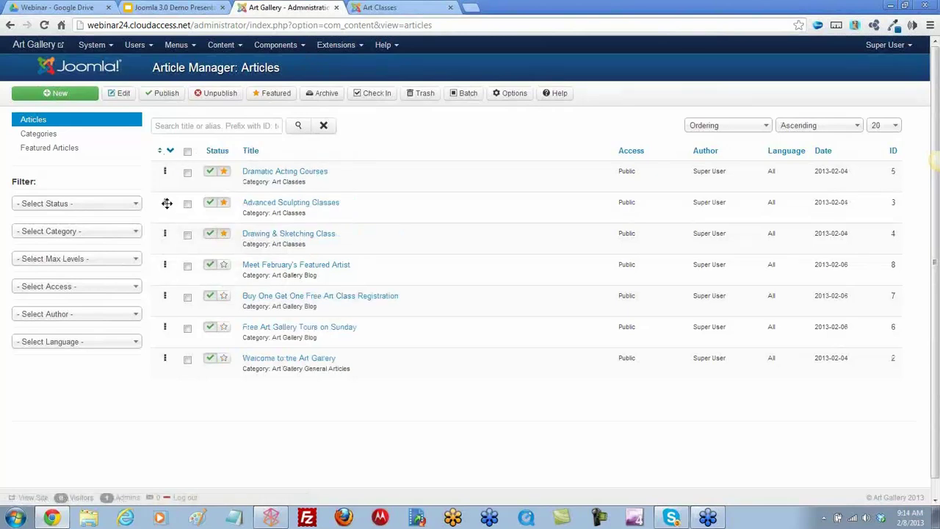
{"action": "left_click_drag", "start_coordinate": [165, 204], "coordinate": [166, 169]}
{"action": "left_click_drag", "start_coordinate": [164, 202], "coordinate": [164, 238]}
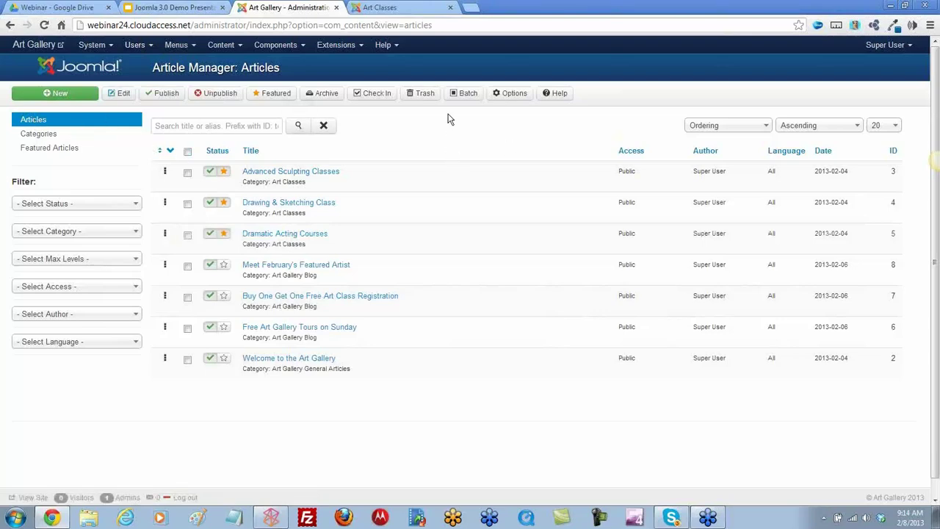
{"action": "left_click", "coordinate": [383, 9]}
{"action": "left_click", "coordinate": [44, 25]}
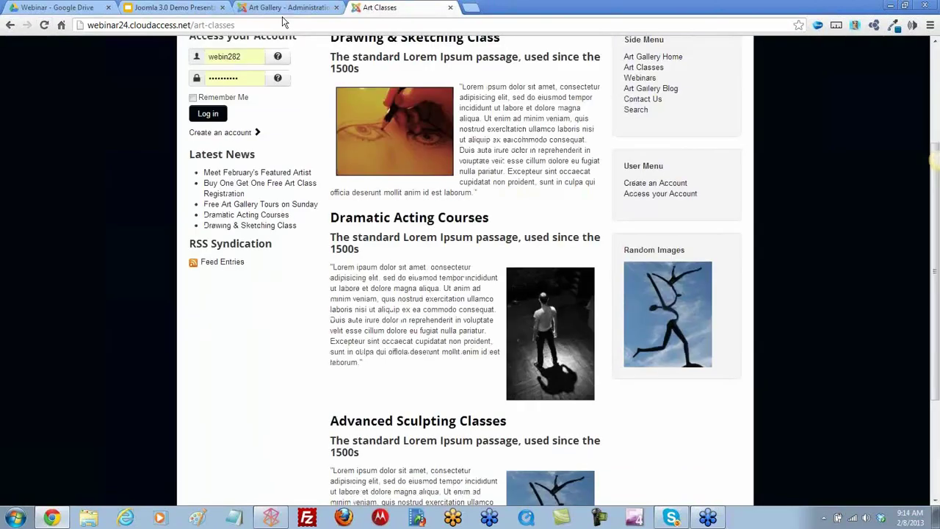
Re-sort the articles by ordering and reopen the Article Manager via the Control Panel
{"action": "left_click", "coordinate": [286, 8]}
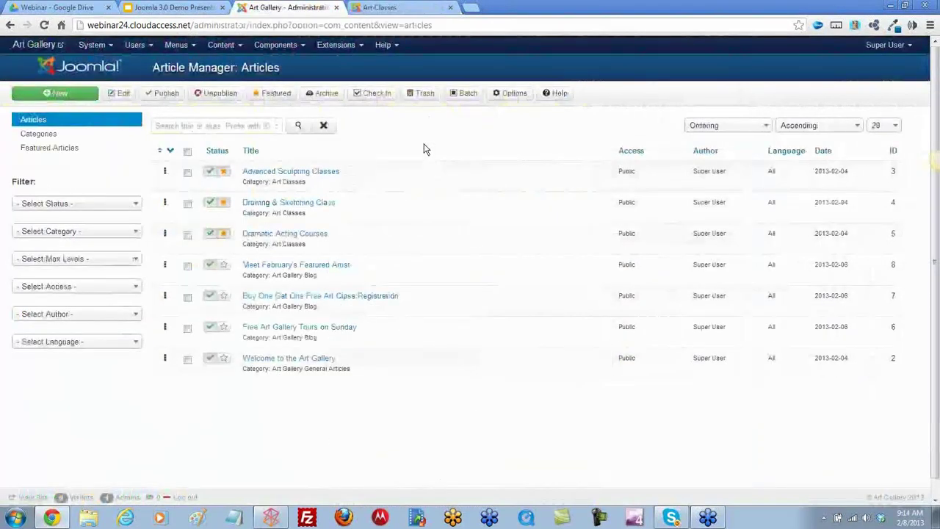
{"action": "left_click", "coordinate": [159, 152]}
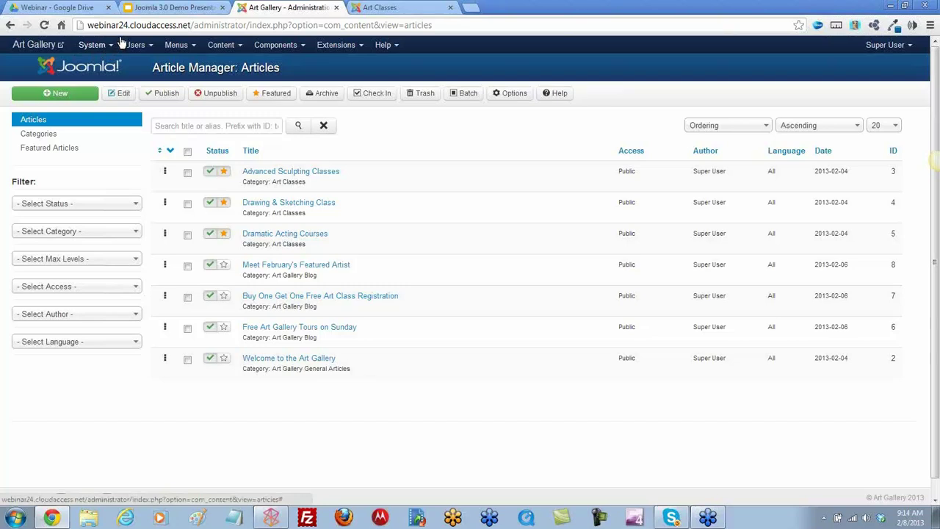
{"action": "left_click", "coordinate": [228, 46]}
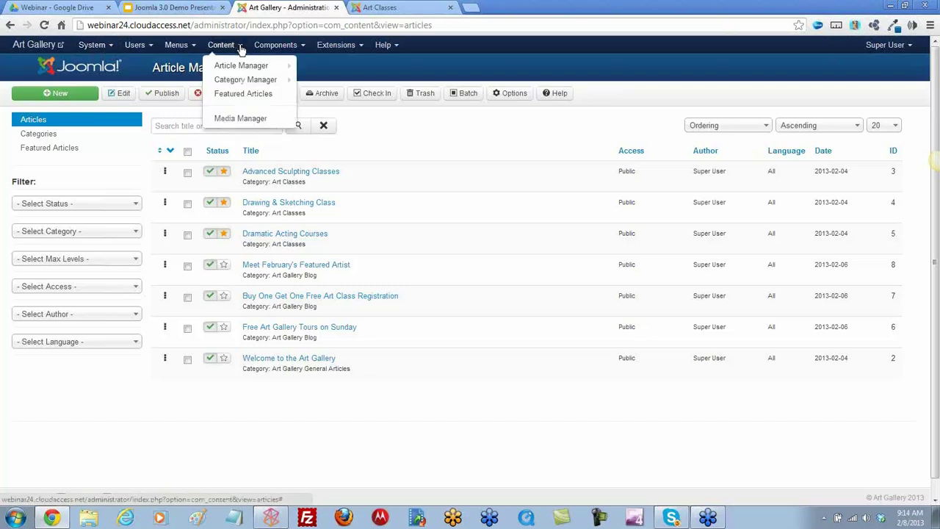
{"action": "mouse_move", "coordinate": [241, 69]}
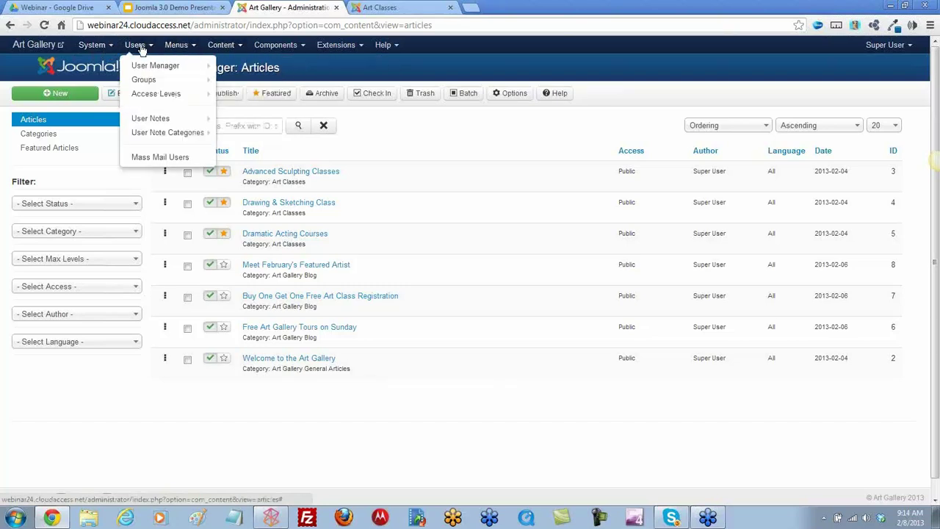
{"action": "mouse_move", "coordinate": [93, 45]}
{"action": "left_click", "coordinate": [109, 67]}
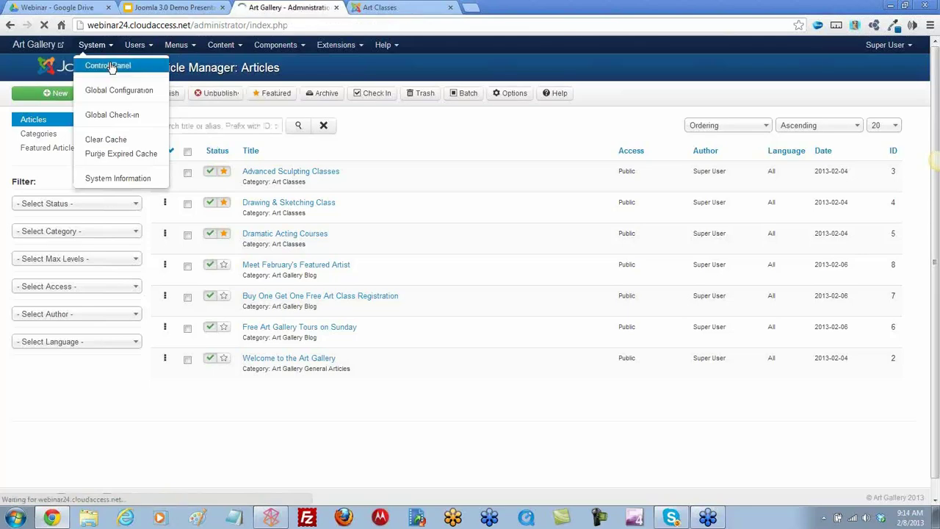
{"action": "left_click", "coordinate": [235, 46]}
{"action": "left_click", "coordinate": [243, 66]}
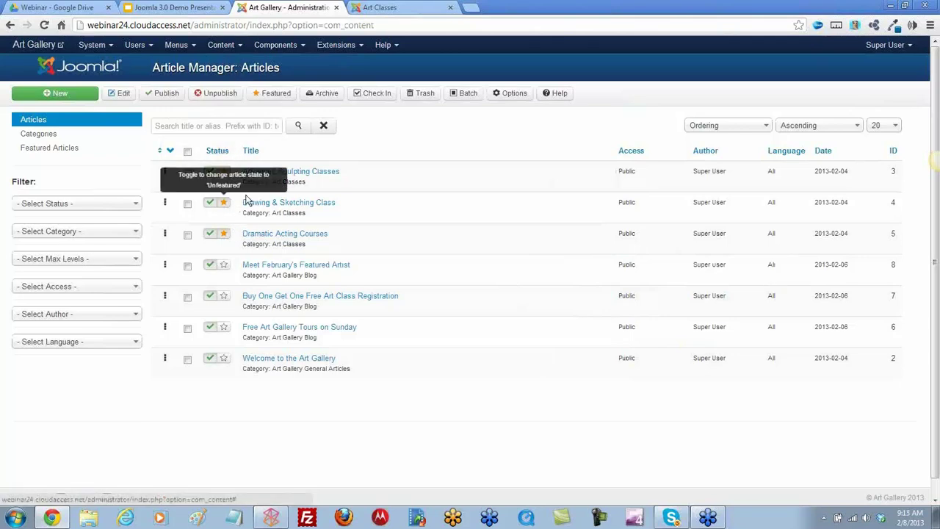
Reload the Art Classes page to review the class order, then return to the admin
{"action": "left_click", "coordinate": [379, 7]}
{"action": "left_click", "coordinate": [44, 25]}
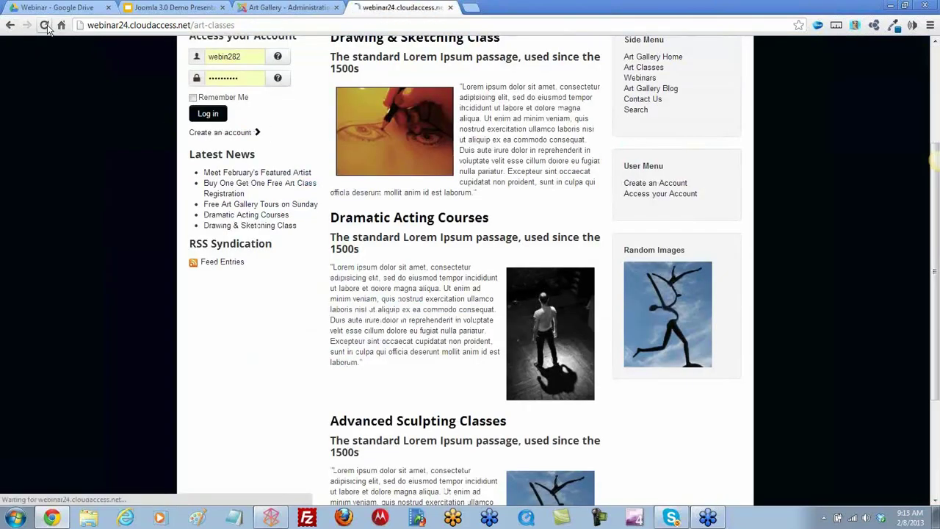
{"action": "scroll", "coordinate": [470, 194], "scroll_direction": "up", "scroll_amount": 3}
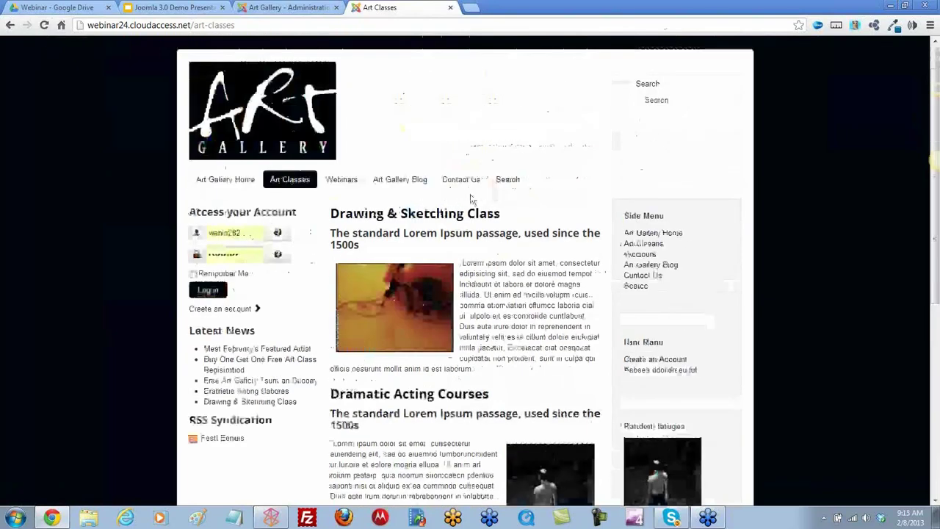
{"action": "left_click", "coordinate": [285, 7]}
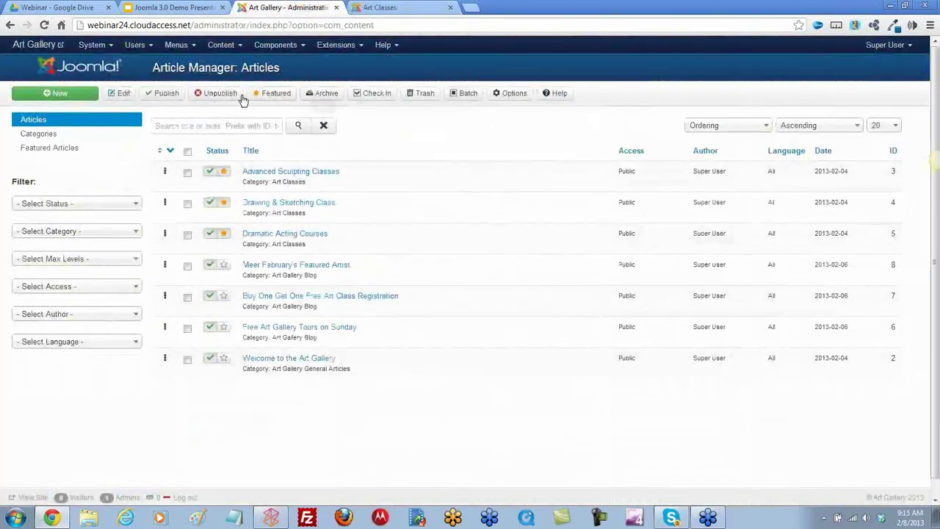
{"action": "left_click", "coordinate": [192, 50]}
In the Main Menu, set the Art Classes item's Article Order to Most recent first and save it
{"action": "mouse_move", "coordinate": [182, 91]}
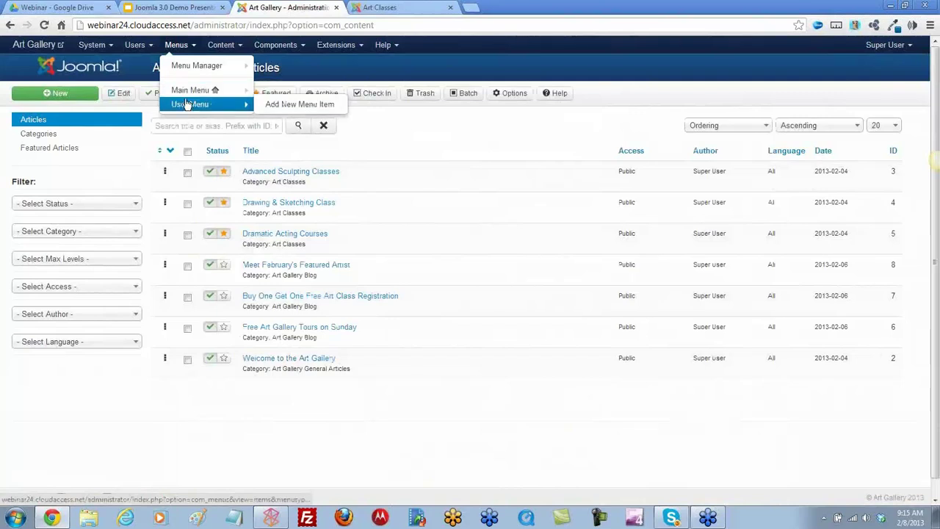
{"action": "left_click", "coordinate": [184, 93]}
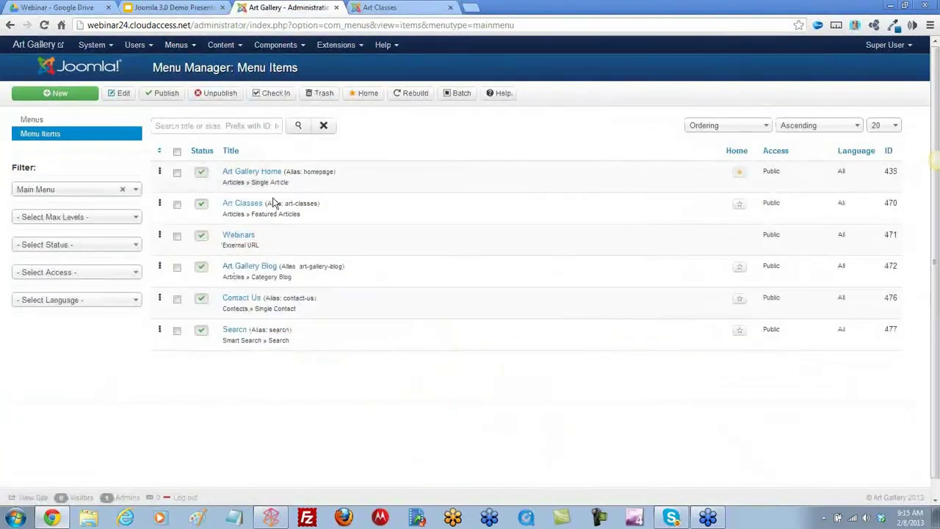
{"action": "left_click", "coordinate": [242, 204]}
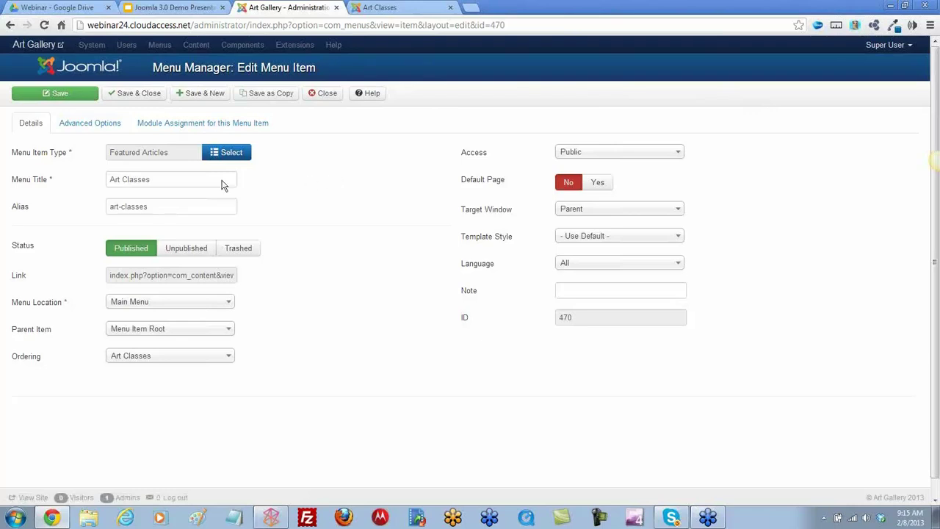
{"action": "left_click", "coordinate": [74, 127]}
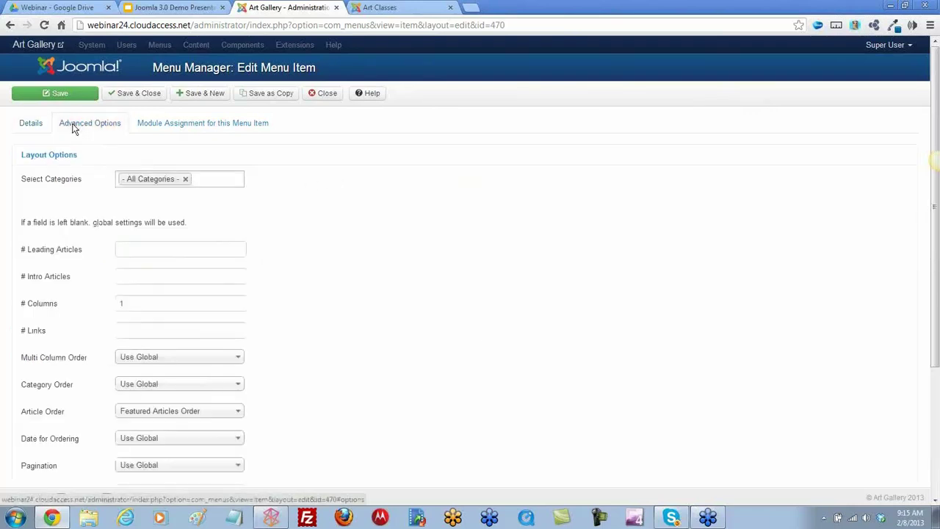
{"action": "scroll", "coordinate": [323, 316], "scroll_direction": "down", "scroll_amount": 2}
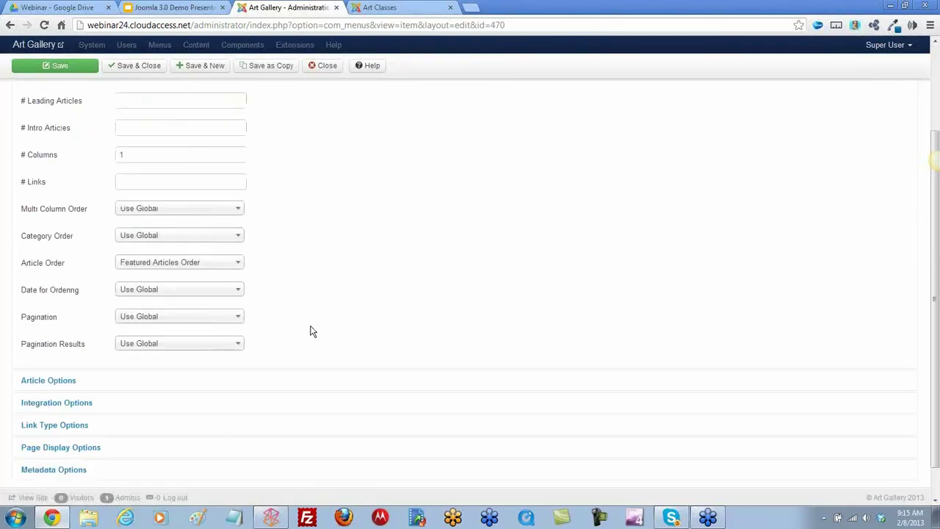
{"action": "left_click", "coordinate": [239, 272]}
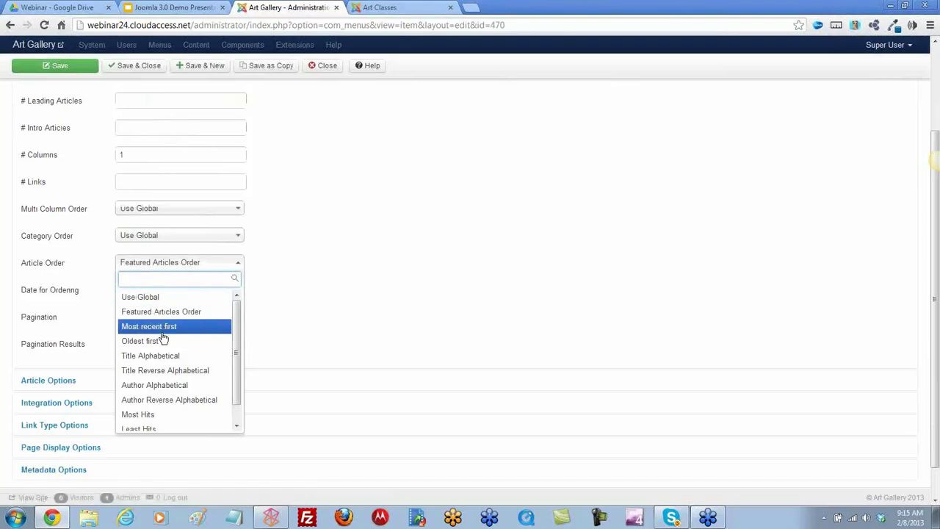
{"action": "mouse_move", "coordinate": [237, 315]}
{"action": "left_mouse_down"}
{"action": "mouse_move", "coordinate": [236, 345]}
{"action": "mouse_move", "coordinate": [237, 314]}
{"action": "left_mouse_up"}
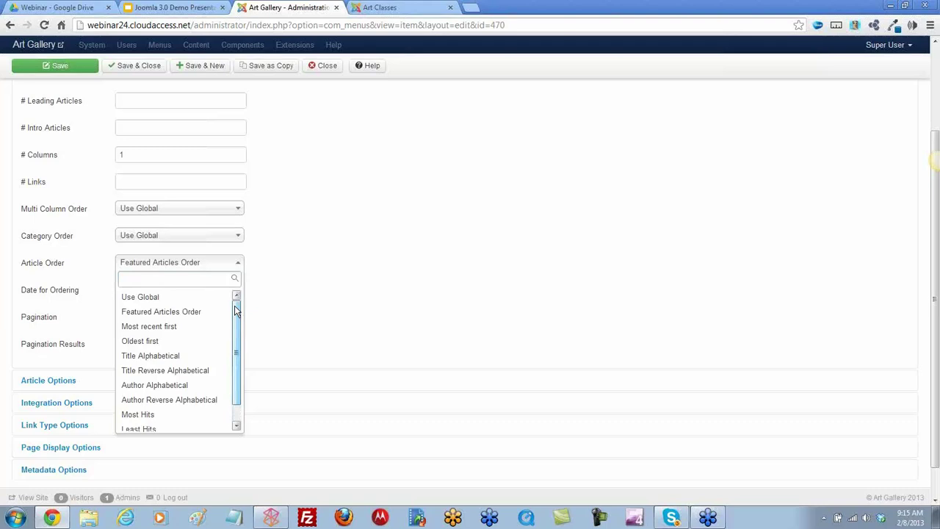
{"action": "left_click", "coordinate": [170, 328]}
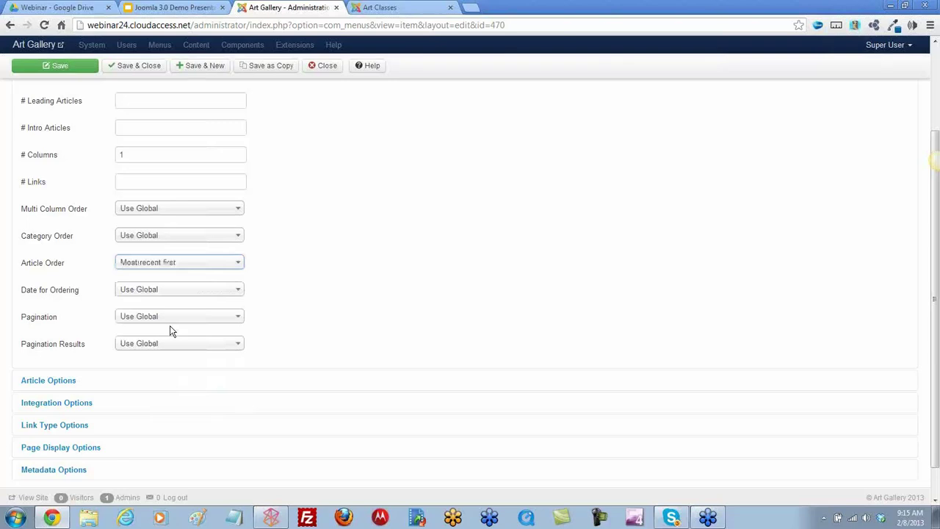
{"action": "left_click", "coordinate": [139, 66]}
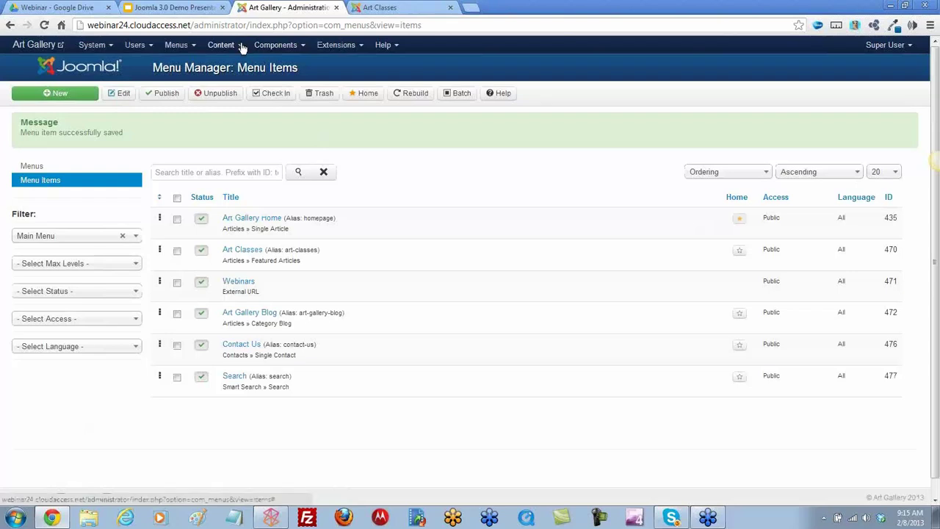
Set Advanced Sculpting Classes' created date to January 31, 2013 and save the article
{"action": "left_click", "coordinate": [242, 46]}
{"action": "mouse_move", "coordinate": [242, 69]}
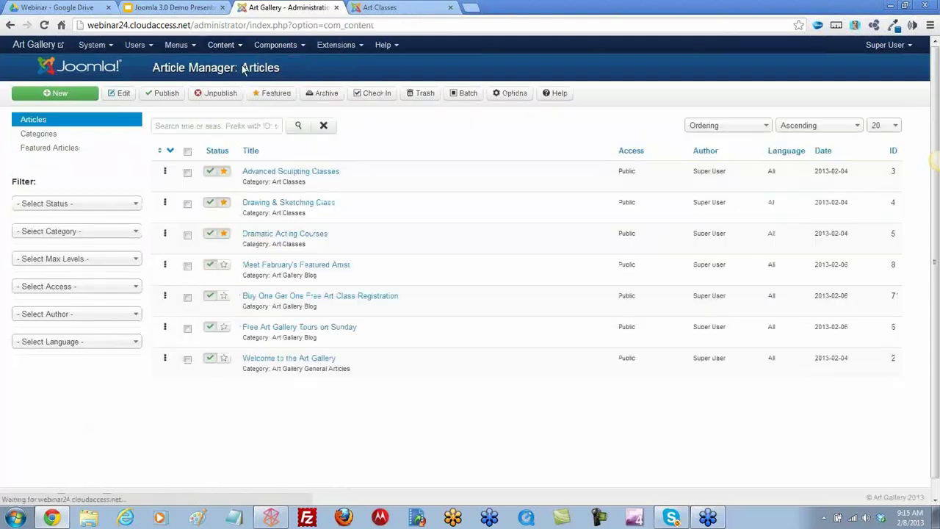
{"action": "left_click", "coordinate": [270, 173]}
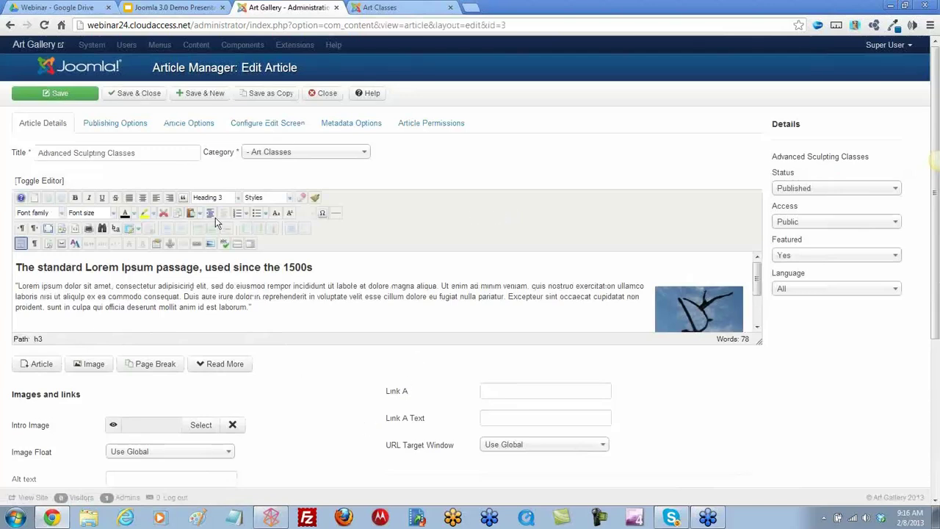
{"action": "left_click", "coordinate": [138, 129]}
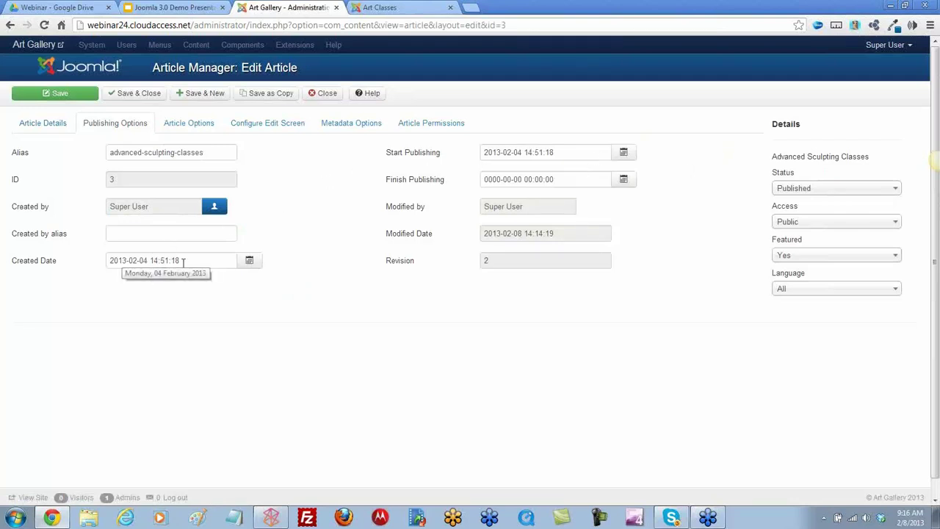
{"action": "left_click", "coordinate": [250, 261]}
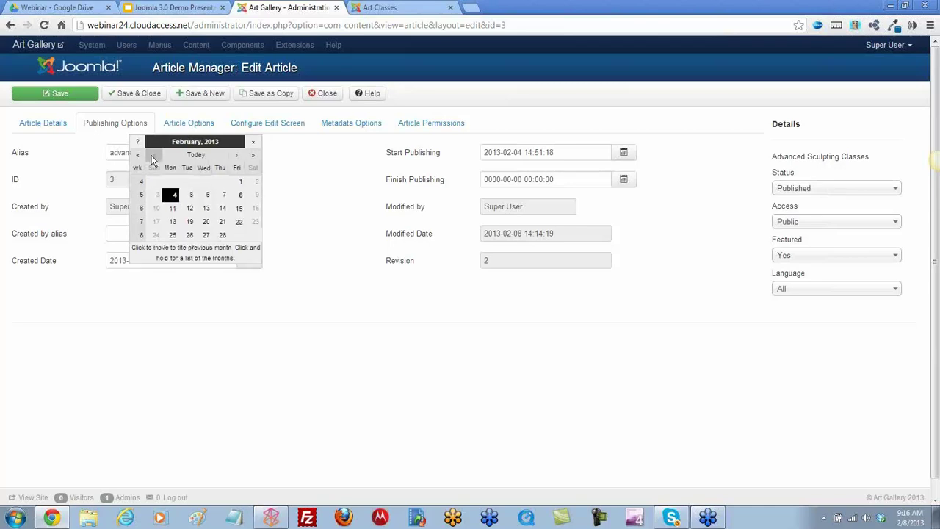
{"action": "left_click", "coordinate": [154, 159]}
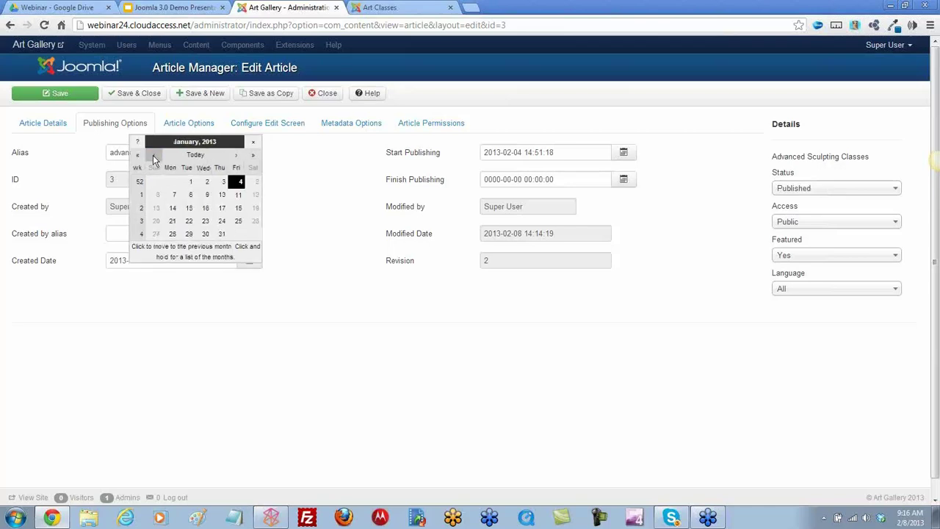
{"action": "left_click", "coordinate": [223, 234]}
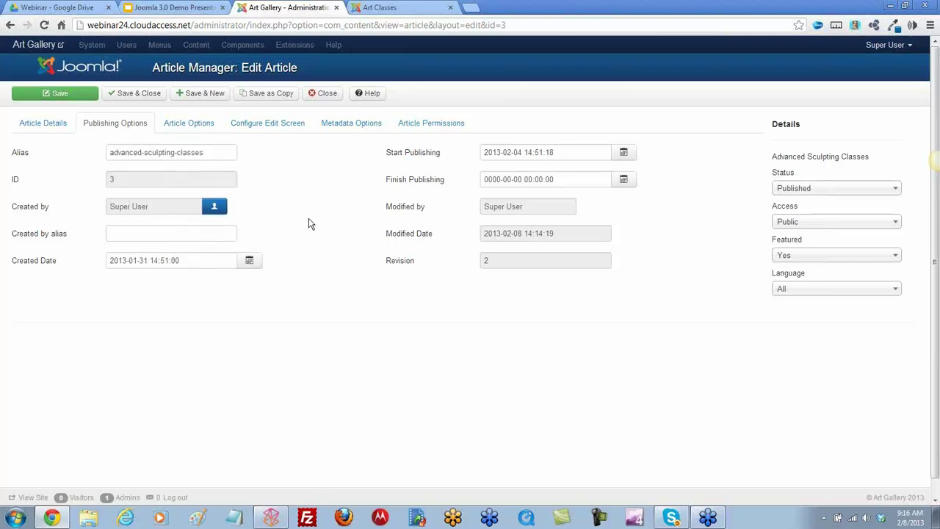
{"action": "left_click", "coordinate": [122, 98]}
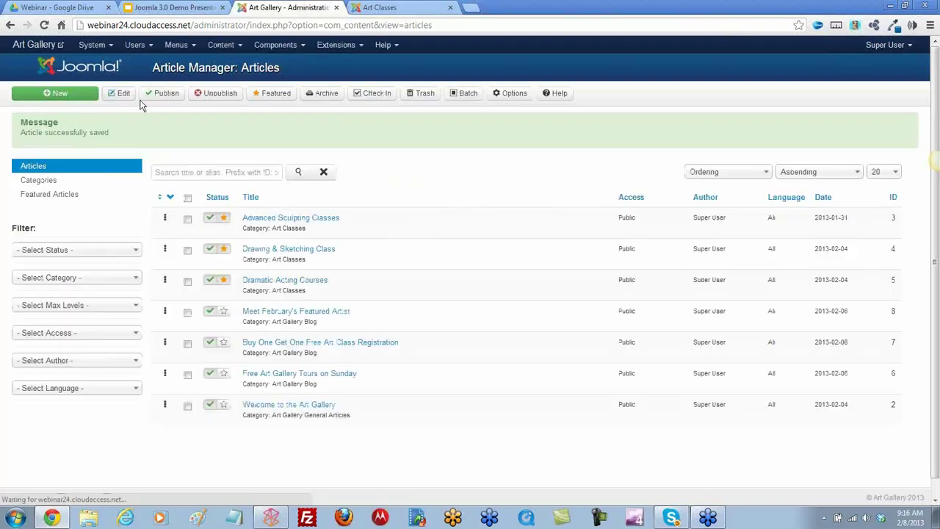
Set Drawing & Sketching Class's created date to February 1, 2013 and save it
{"action": "left_click", "coordinate": [298, 251]}
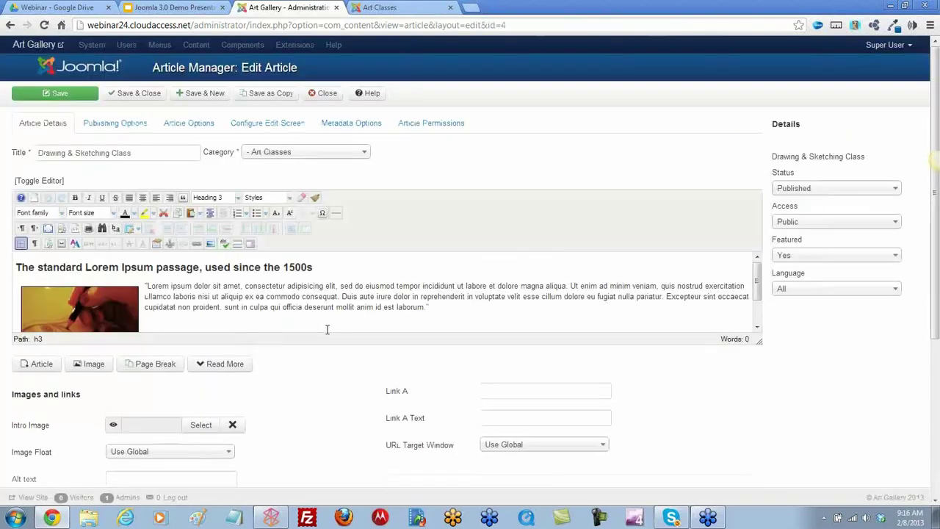
{"action": "left_click", "coordinate": [129, 123]}
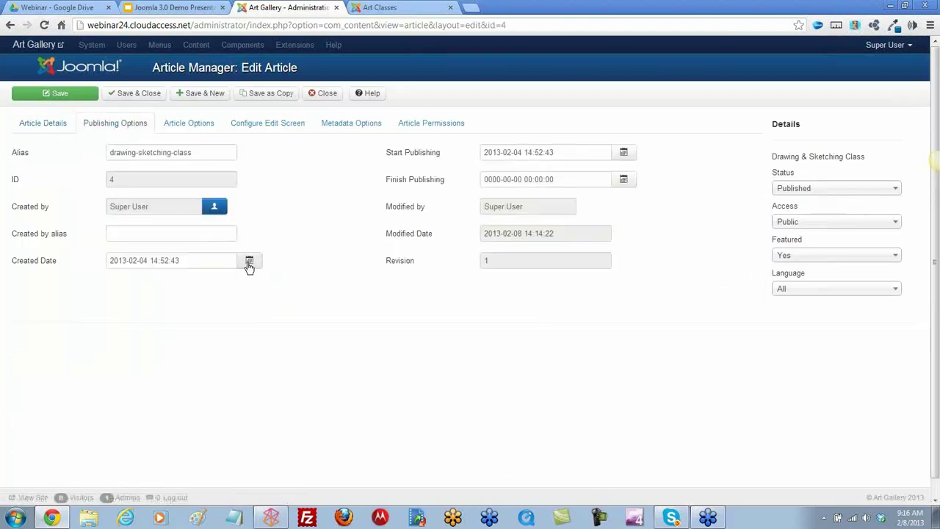
{"action": "left_click", "coordinate": [249, 262]}
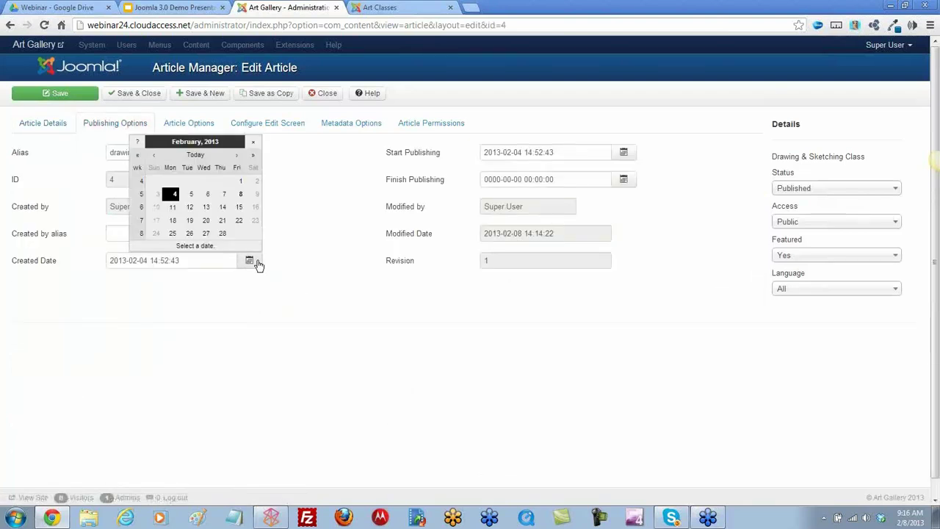
{"action": "left_click", "coordinate": [240, 182]}
{"action": "left_click", "coordinate": [130, 96]}
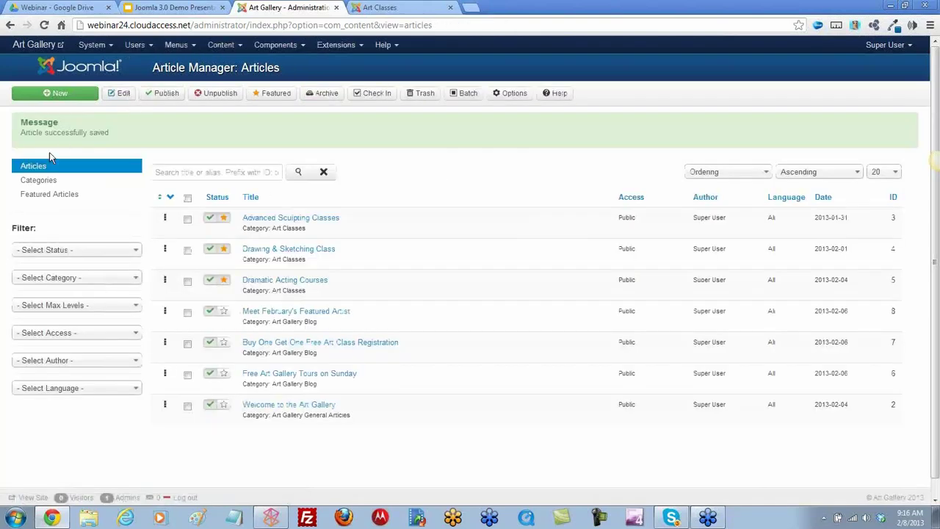
Set Dramatic Acting Courses' created date to February 3, 2013 and save it
{"action": "left_click", "coordinate": [318, 283]}
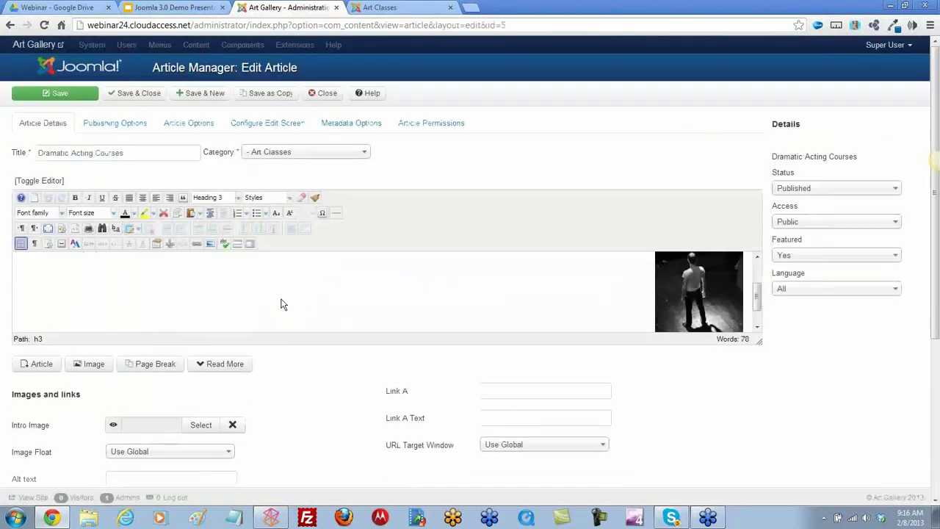
{"action": "left_click", "coordinate": [114, 126]}
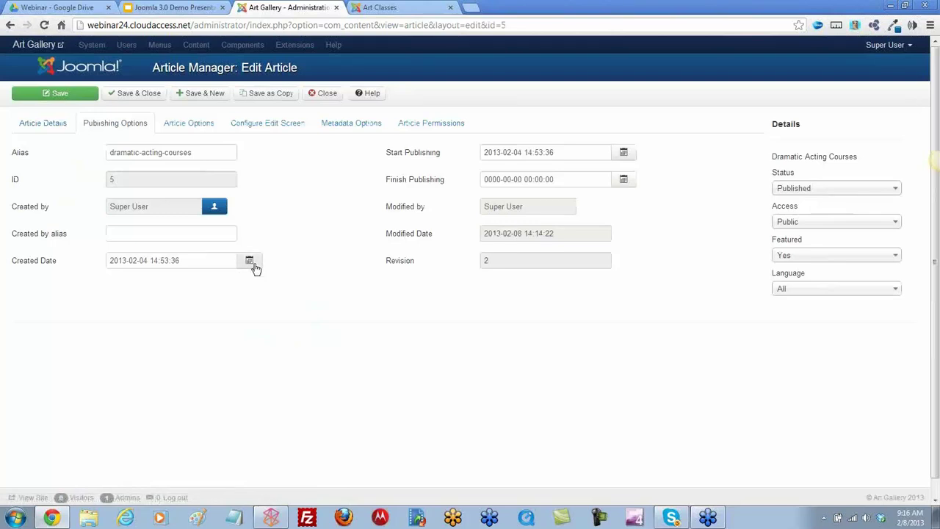
{"action": "left_click", "coordinate": [250, 261]}
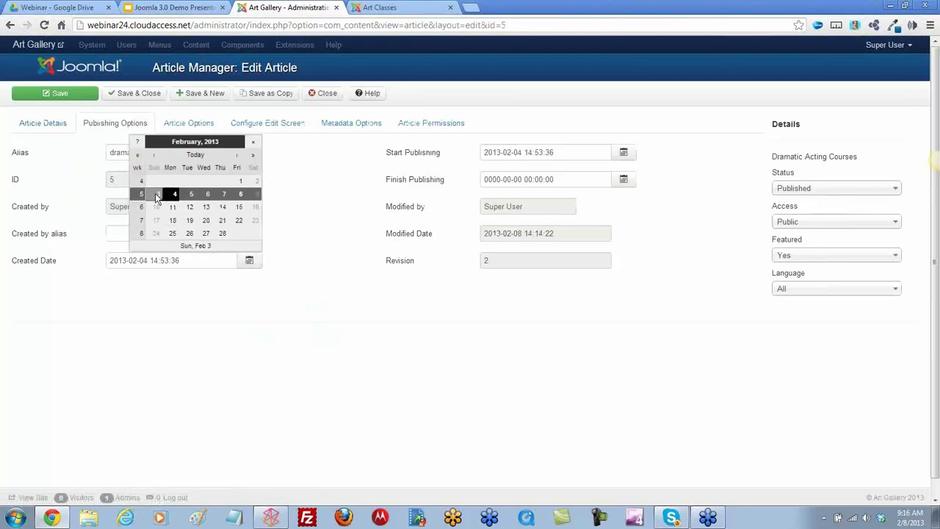
{"action": "left_click", "coordinate": [155, 193]}
{"action": "left_click", "coordinate": [133, 94]}
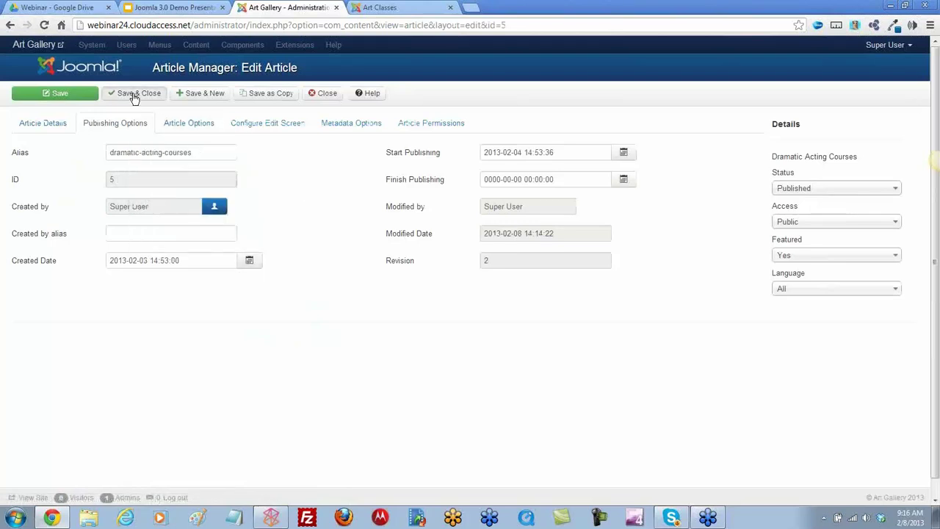
{"action": "left_click", "coordinate": [394, 8]}
Reload the public Art Classes page and check the order: Dramatic Acting, Drawing & Sketching, then Advanced Sculpting
{"action": "left_click", "coordinate": [45, 25]}
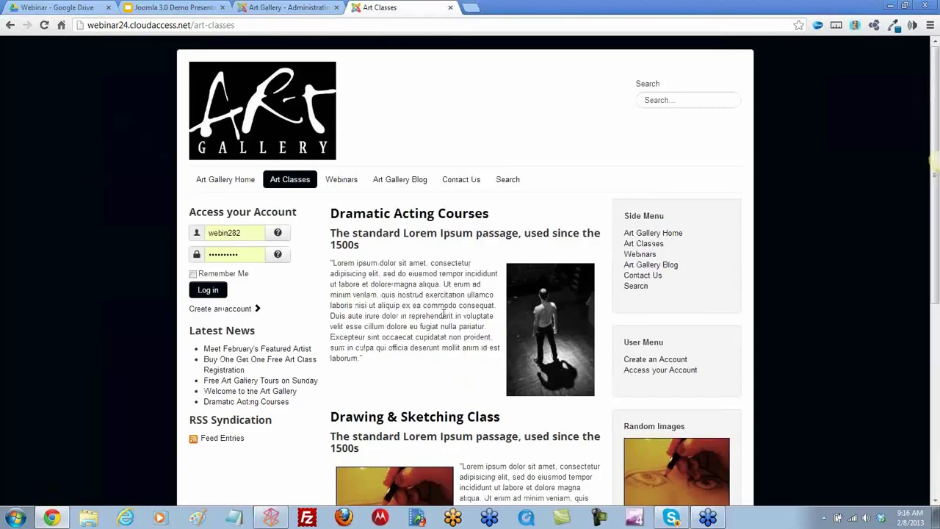
{"action": "scroll", "coordinate": [440, 318], "scroll_direction": "down", "scroll_amount": 1}
{"action": "scroll", "coordinate": [440, 313], "scroll_direction": "down", "scroll_amount": 4}
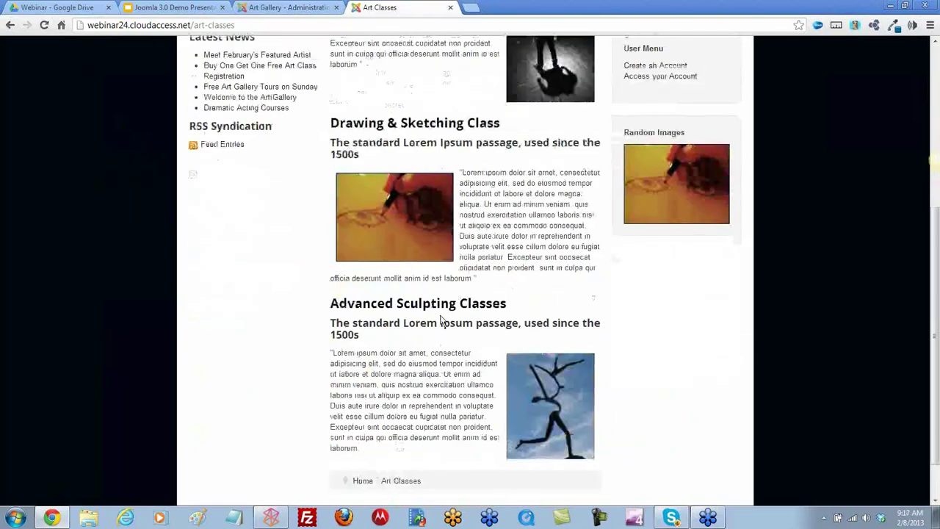
{"action": "scroll", "coordinate": [445, 282], "scroll_direction": "up", "scroll_amount": 2}
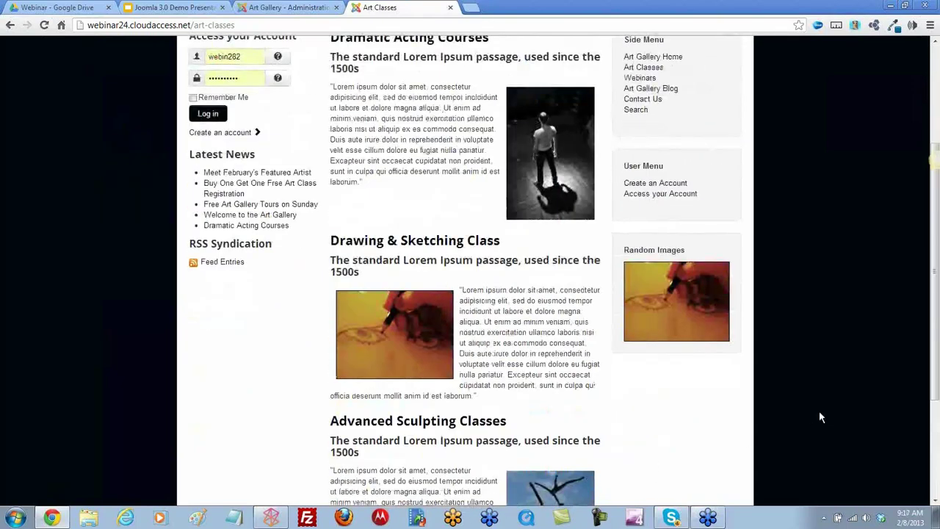